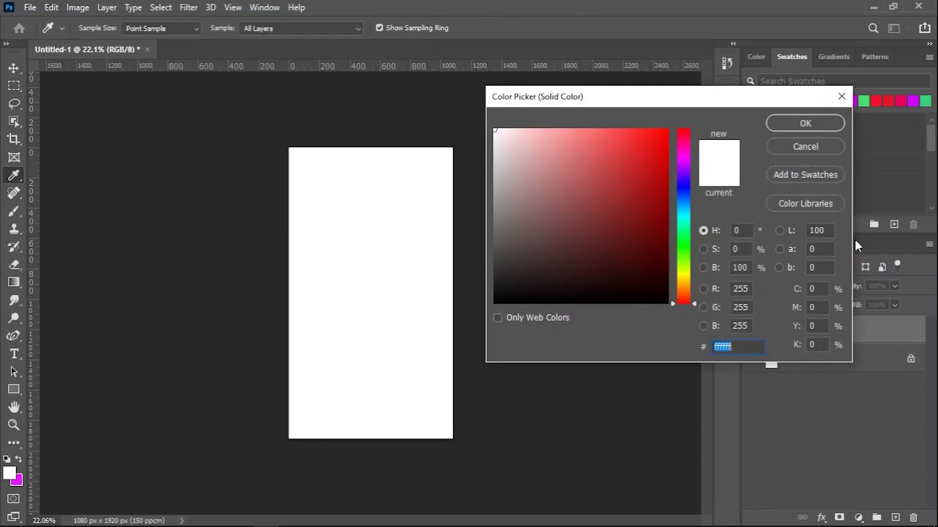
Step: Set the solid color fill layer to the dark gray #242424 and confirm it
drag(802, 107, 767, 106)
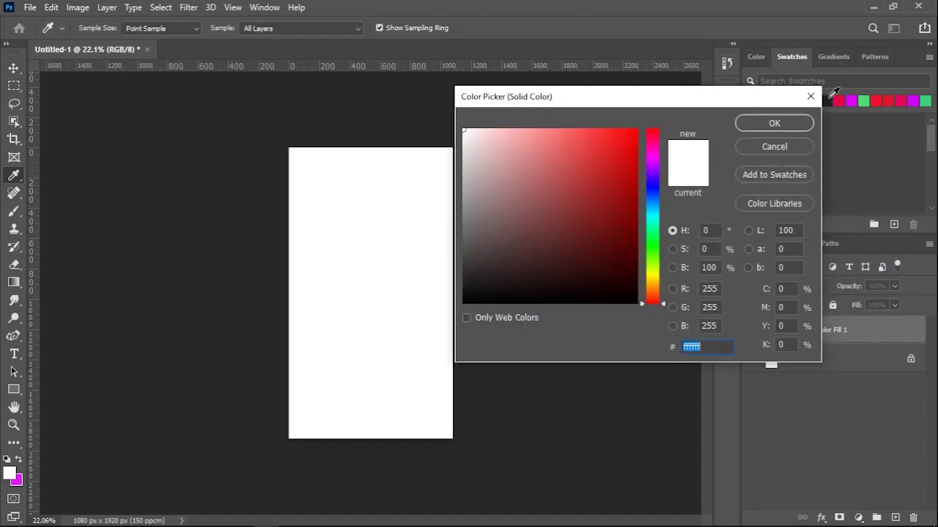
click(827, 99)
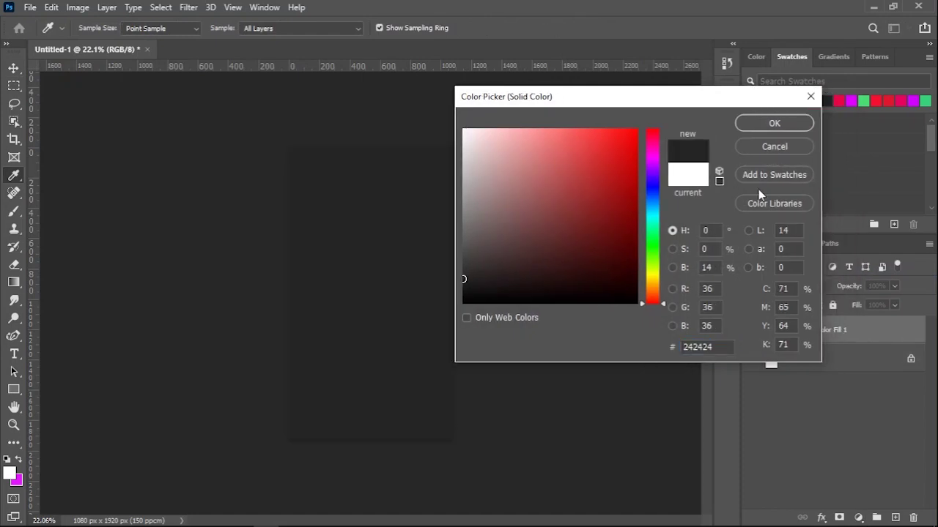
click(764, 129)
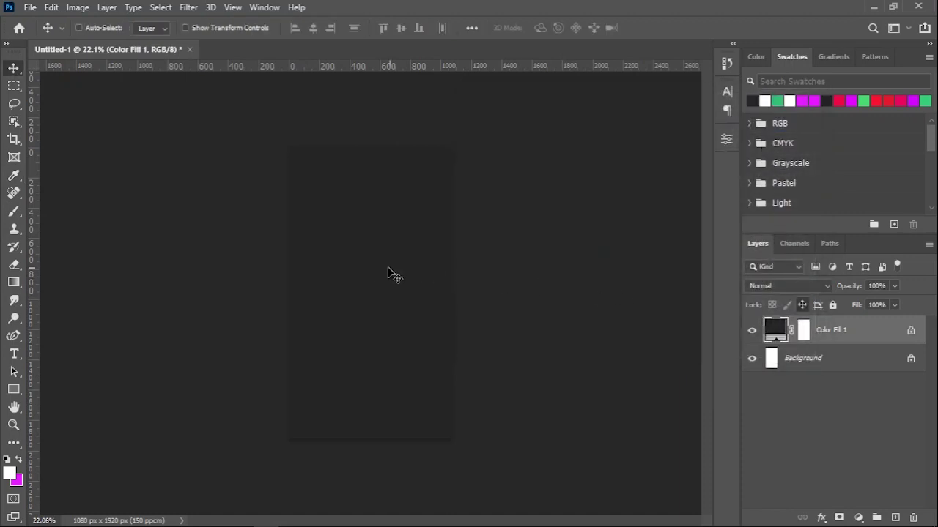
Step: Add a paragraph text box across the upper middle of the canvas containing the word CREATIVITY
key(t)
drag(319, 250, 432, 282)
key(Delete)
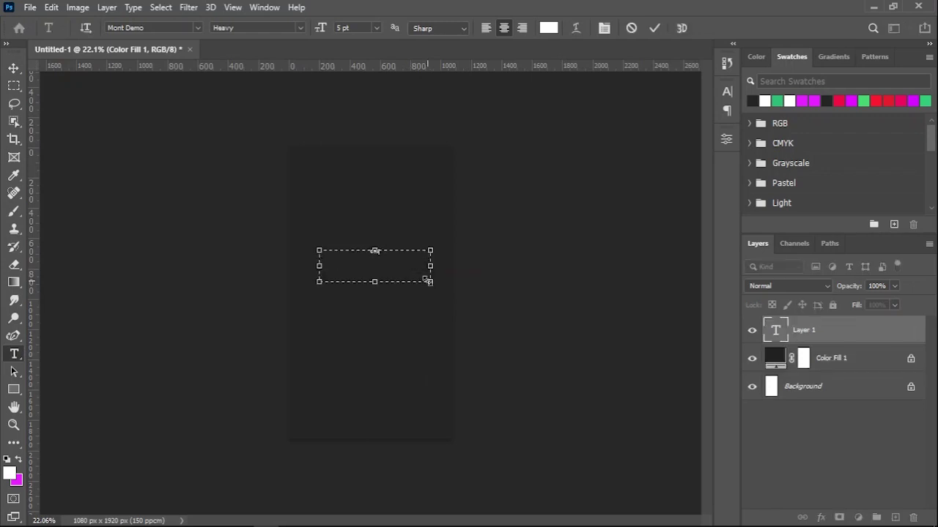
Step: Set the font size of the whole CREATIVITY text to 15 pt and commit the text
key(ctrl+a)
click(726, 100)
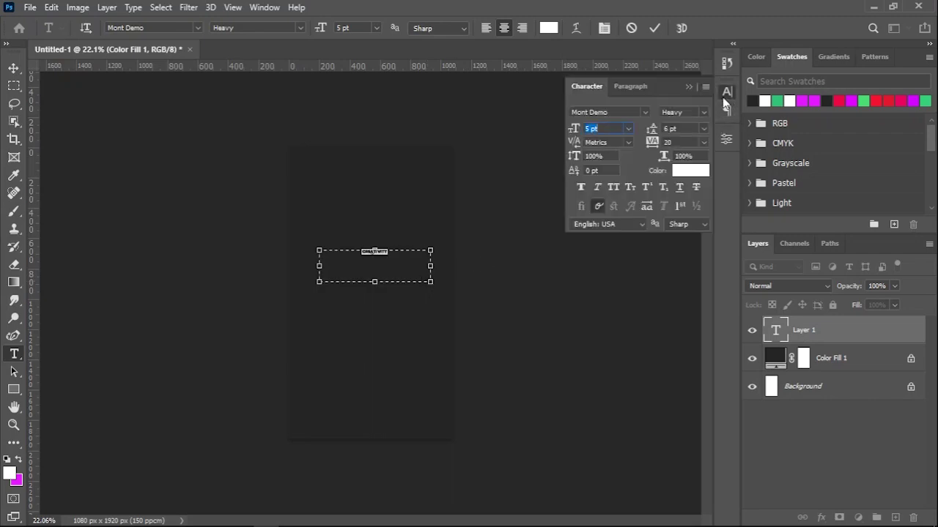
scroll(608, 128, up, 8)
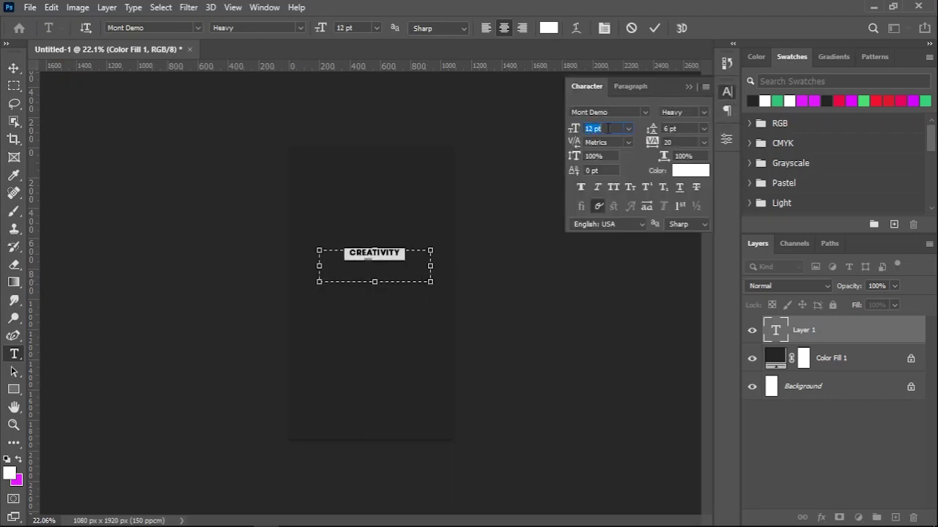
scroll(608, 128, up, 2)
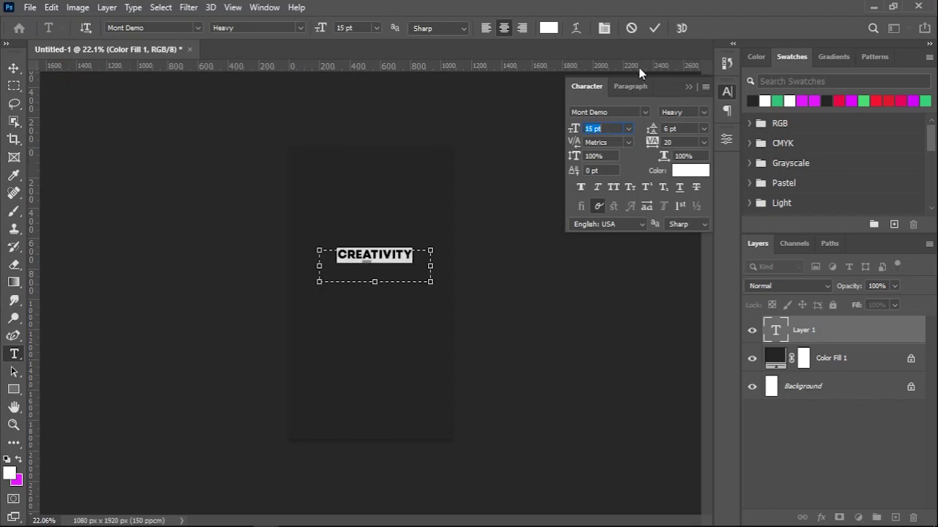
click(655, 29)
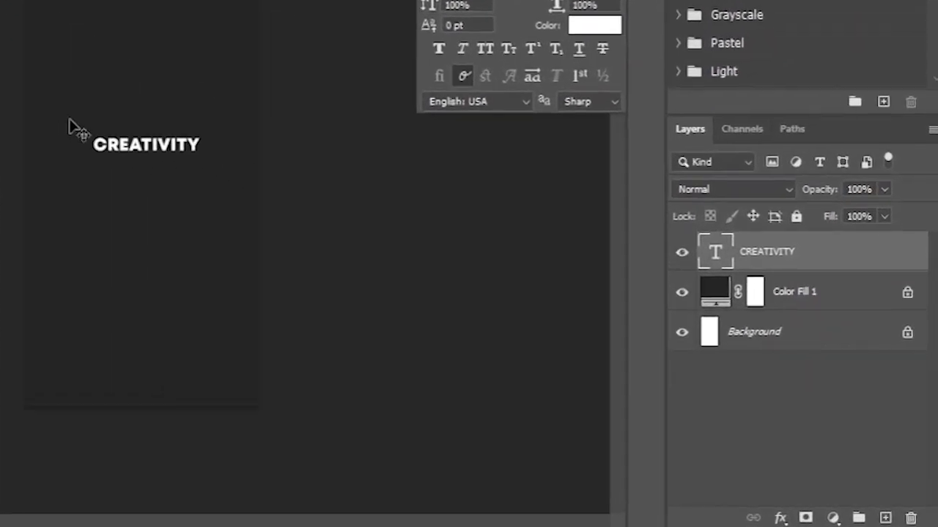
Step: Center the CREATIVITY text horizontally on the canvas and duplicate its layer
key(ctrl+plus)
drag(168, 123, 162, 129)
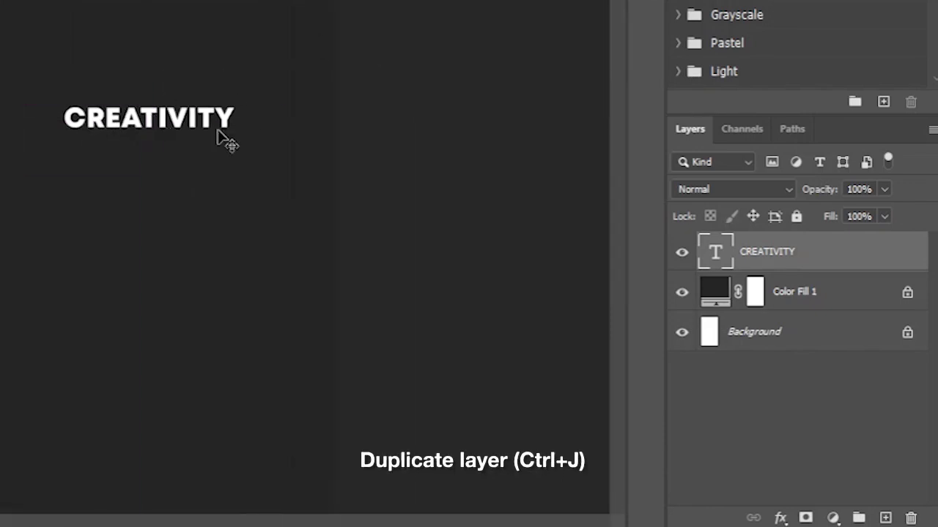
key(ctrl+0)
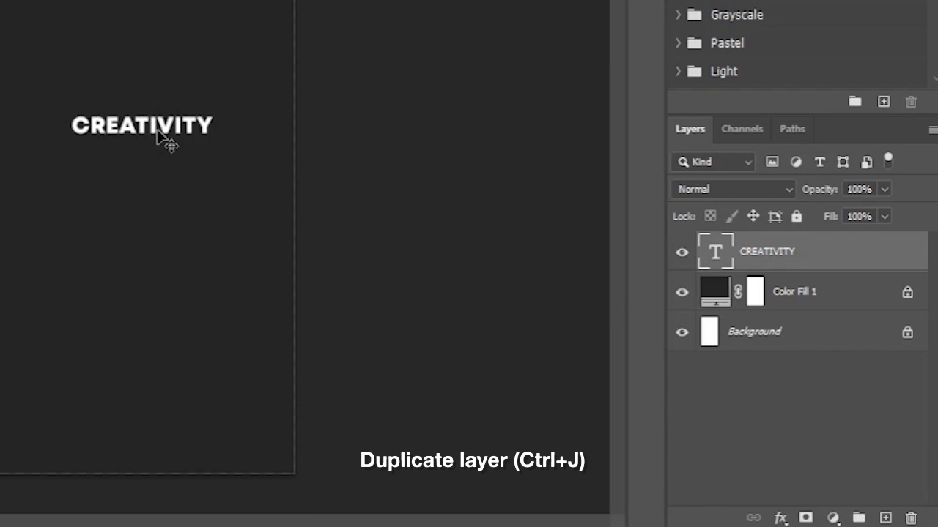
key(ctrl+j)
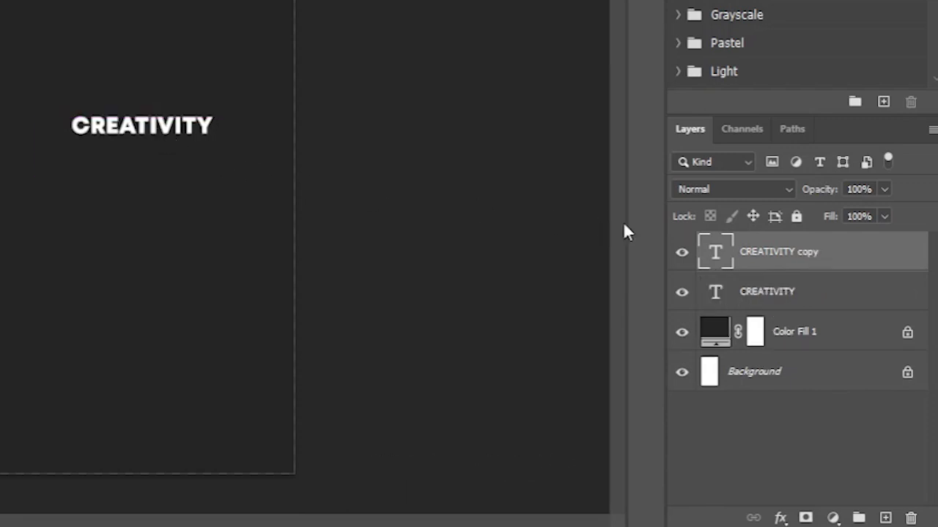
Step: Flip the duplicated CREATIVITY text vertically with Free Transform
key(ctrl+t)
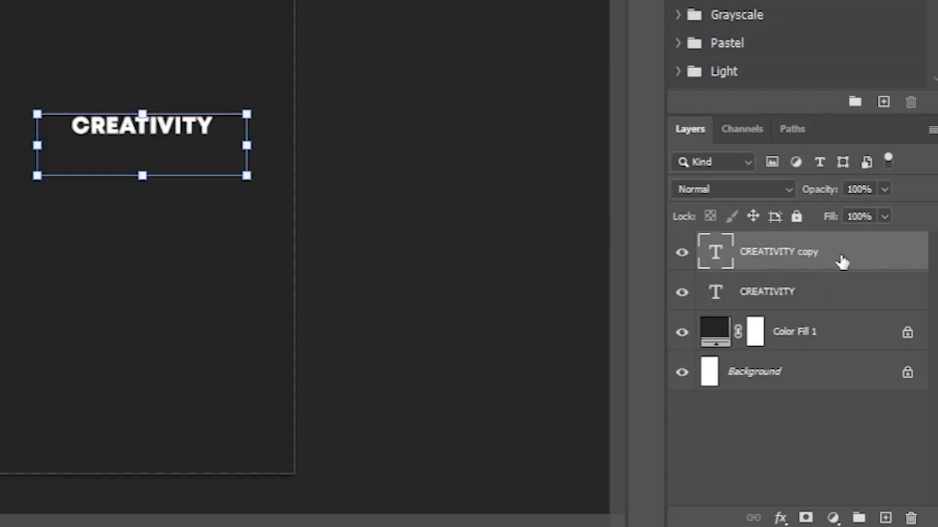
right_click(189, 149)
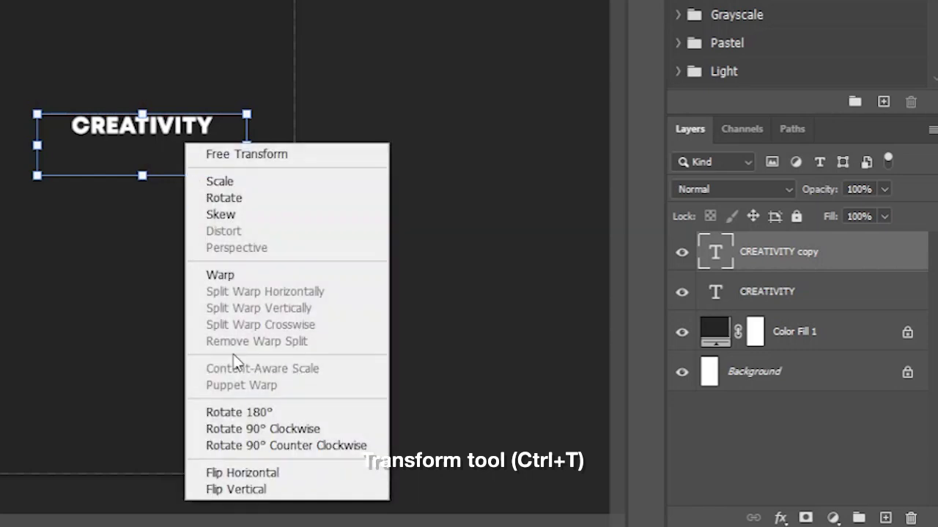
click(262, 490)
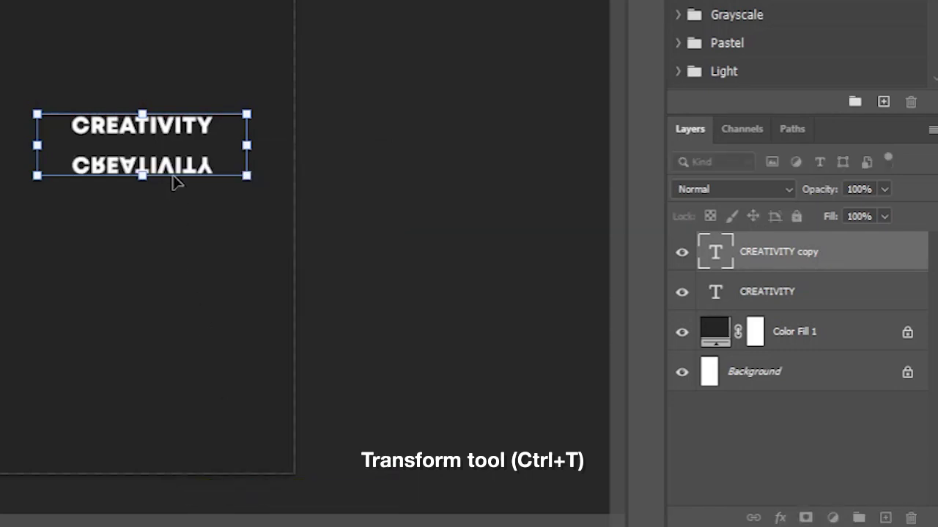
Step: Stretch the flipped copy vertically and move it so it runs from just under the original word to the canvas's bottom edge
drag(142, 176, 144, 456)
key(ctrl+minus)
drag(156, 276, 149, 193)
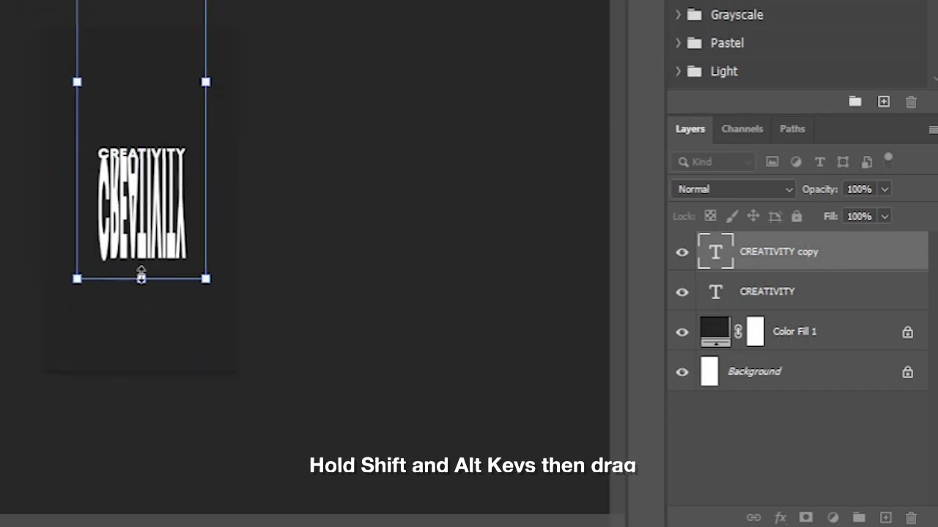
drag(140, 277, 139, 403)
drag(162, 308, 161, 261)
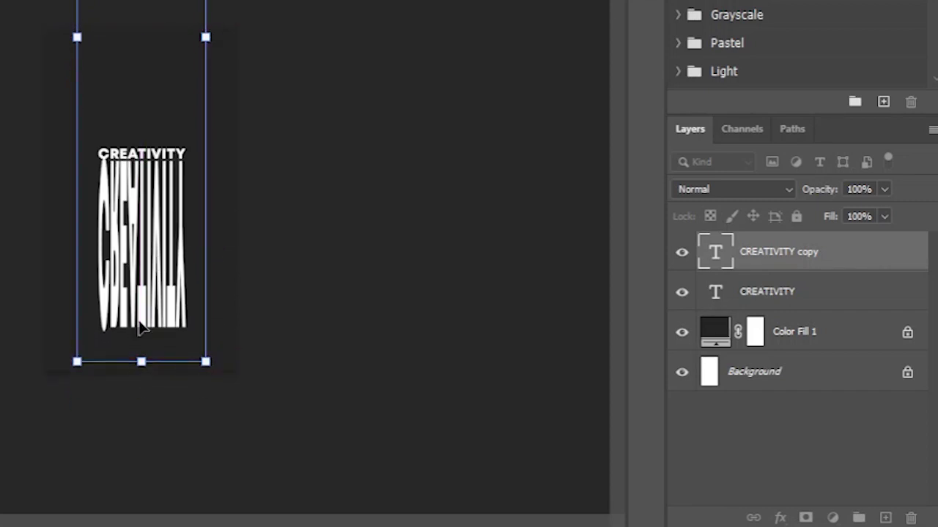
drag(140, 362, 141, 465)
drag(126, 326, 129, 282)
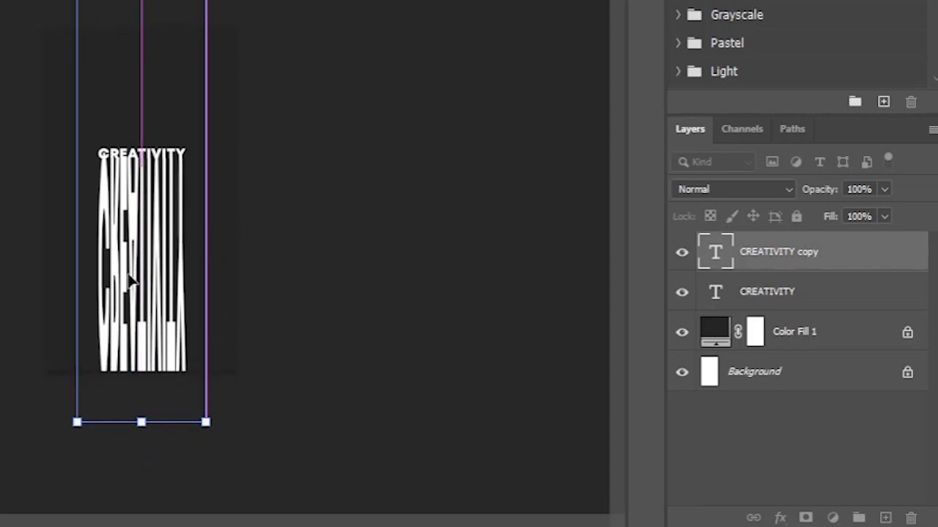
key(Return)
Step: Move the CREATIVITY copy layer beneath the original text layer and add a new empty layer between them
scroll(121, 257, up, 5)
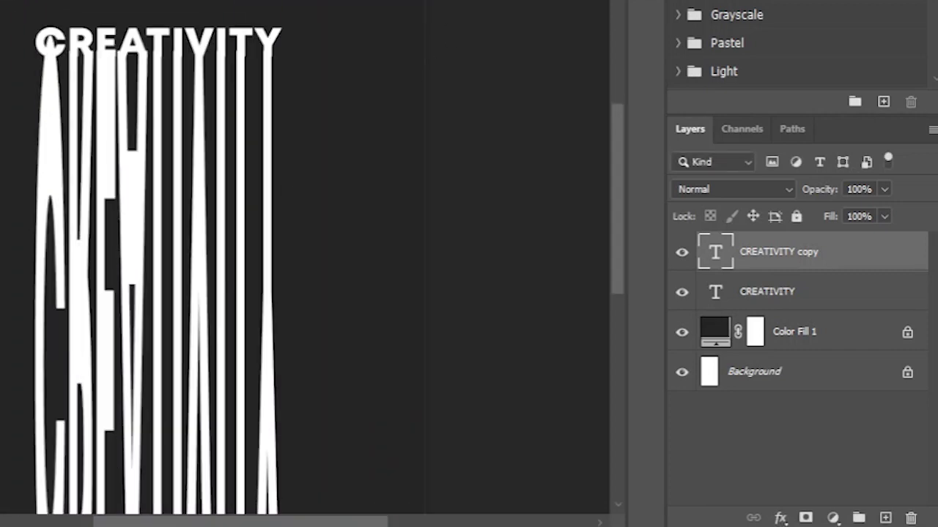
drag(839, 258, 839, 304)
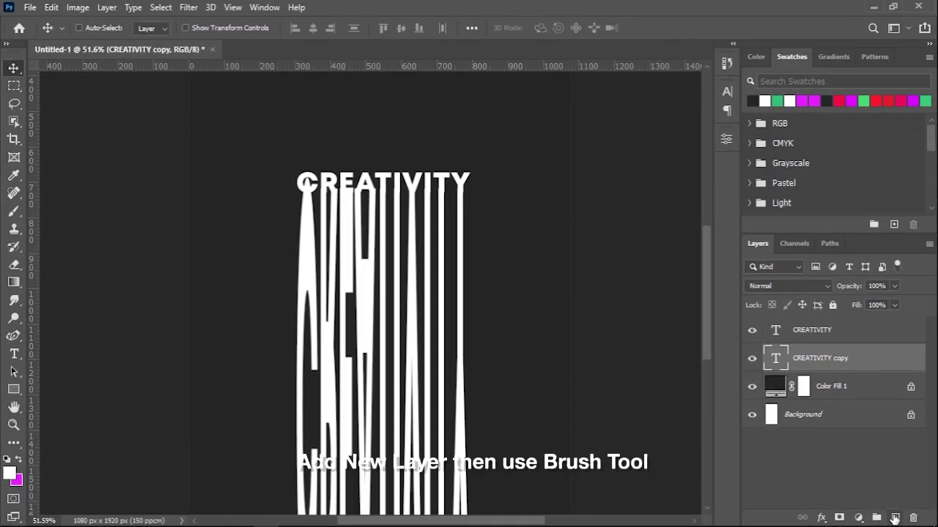
click(885, 517)
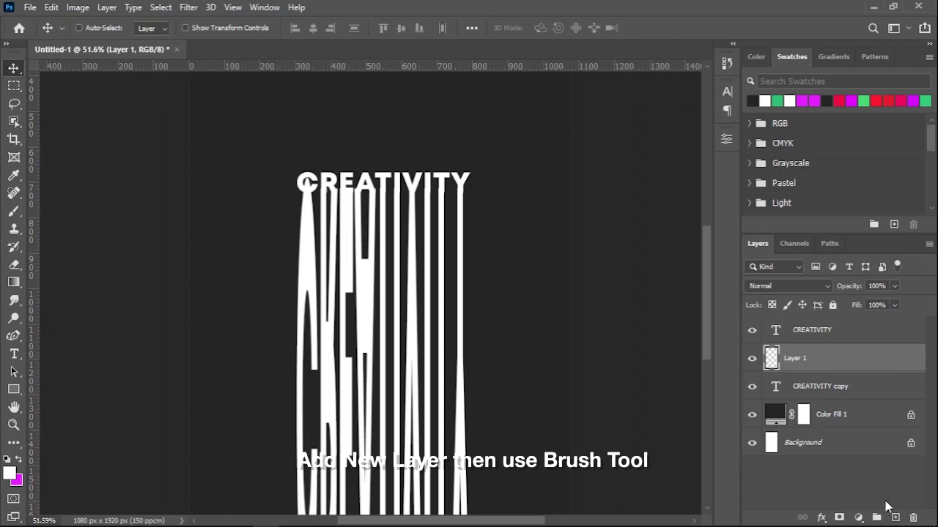
Step: Set up the Brush tool with a 70 px size and 0% hardness
key(b)
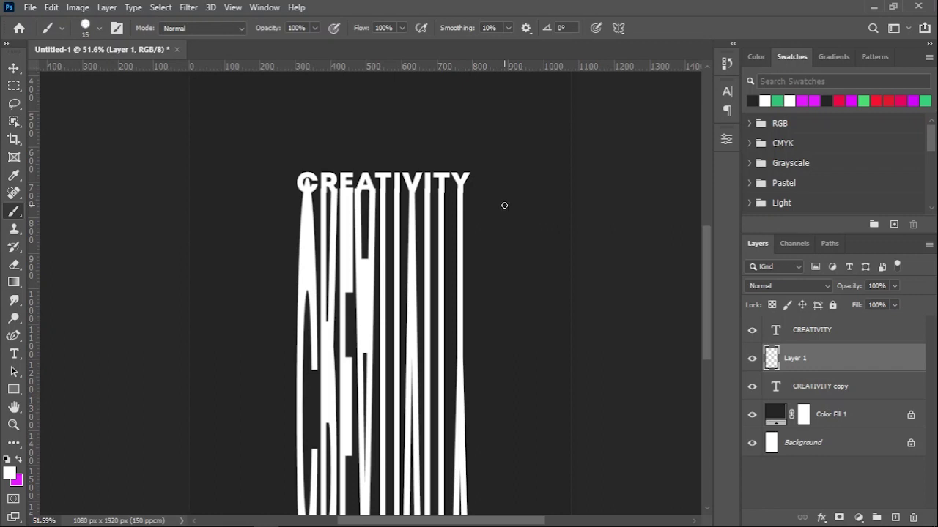
key(bracketright)
key(bracketright)
key(bracketright)
right_click(519, 186)
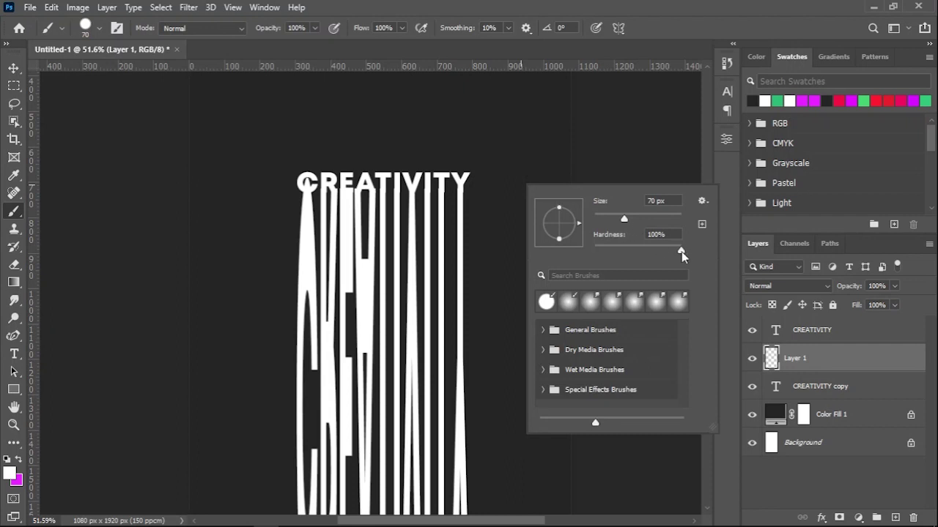
drag(682, 251, 587, 252)
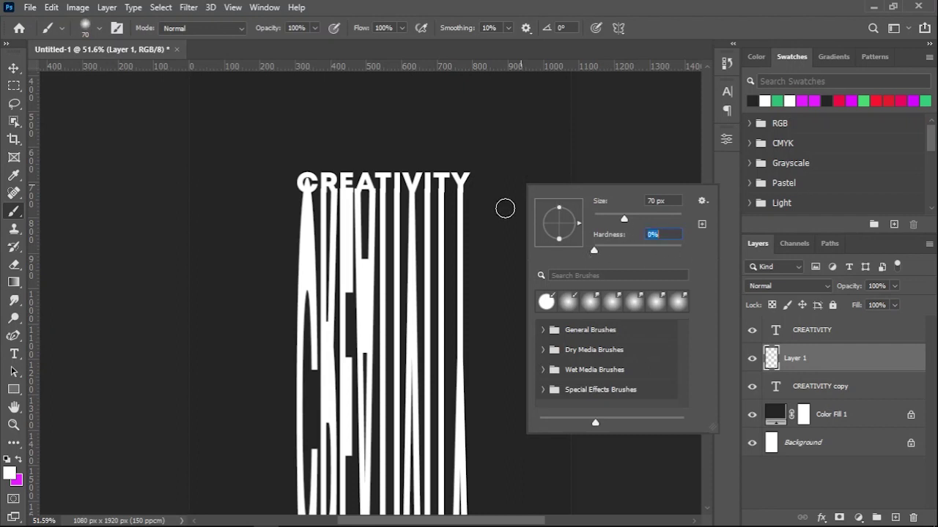
Step: Set the foreground color to #242424 by sampling the canvas background
click(10, 476)
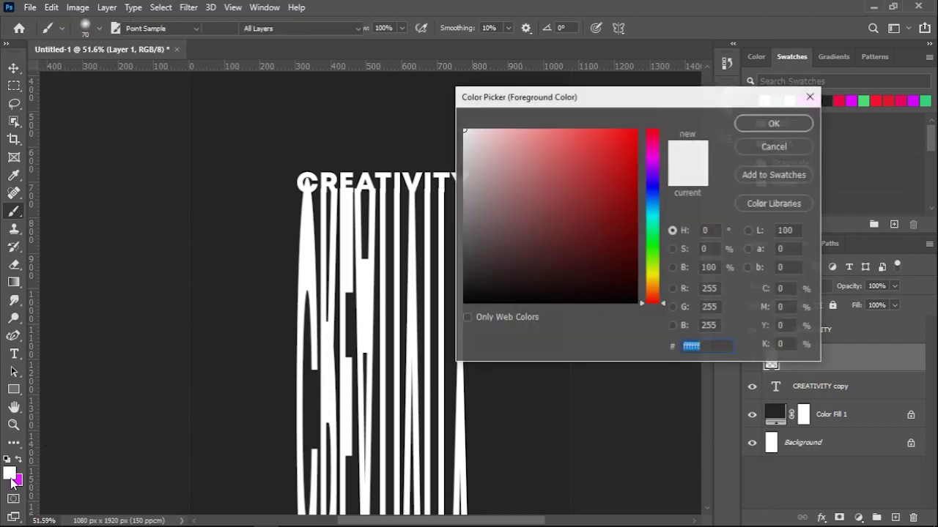
click(262, 286)
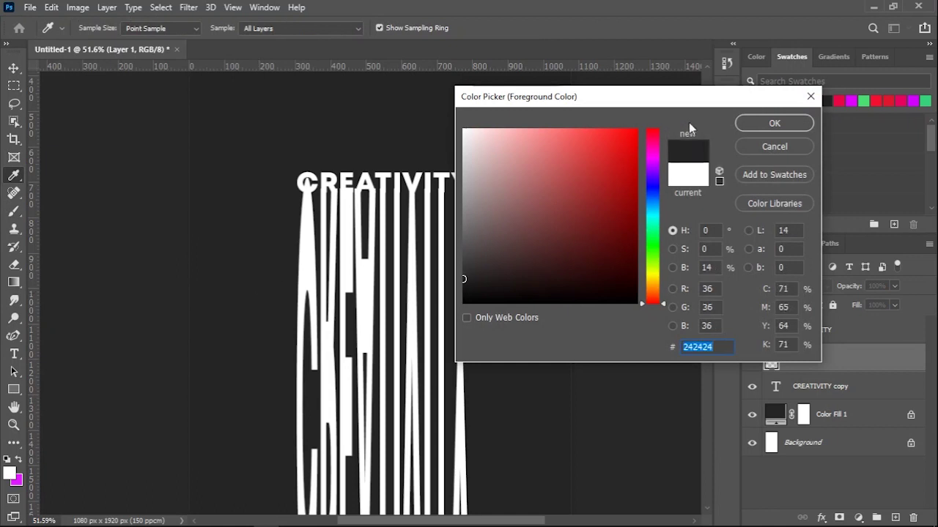
click(775, 123)
Step: Paint a soft dark shadow on the new layer behind the CREATIVITY letters, reducing the brush to 40 px for the letter gaps
scroll(450, 170, up, 2)
scroll(451, 170, up, 2)
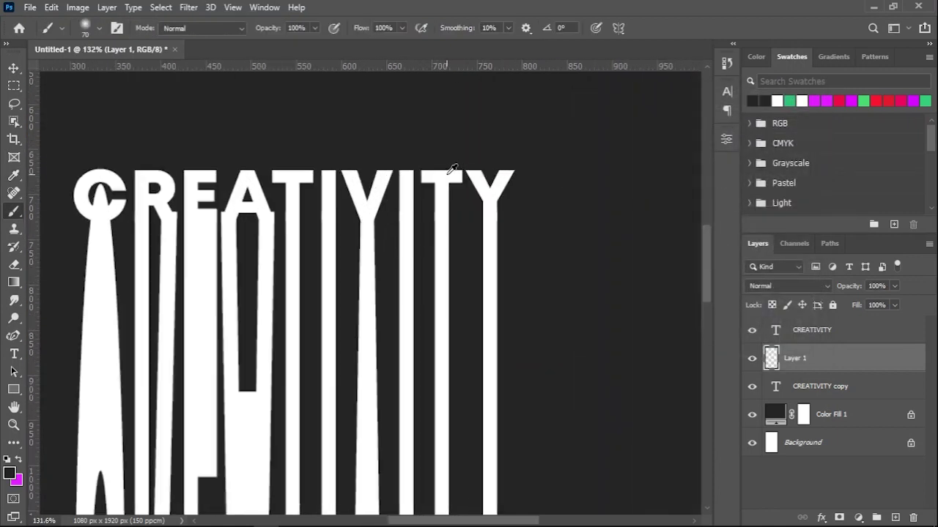
mouse_move(101, 194)
mouse_down()
mouse_move(209, 188)
mouse_move(151, 184)
mouse_move(184, 186)
mouse_move(212, 172)
mouse_move(212, 184)
mouse_up()
key(bracketleft)
key(bracketleft)
key(bracketleft)
mouse_move(229, 202)
mouse_down()
mouse_move(280, 203)
mouse_move(211, 205)
mouse_move(518, 205)
mouse_move(240, 199)
mouse_up()
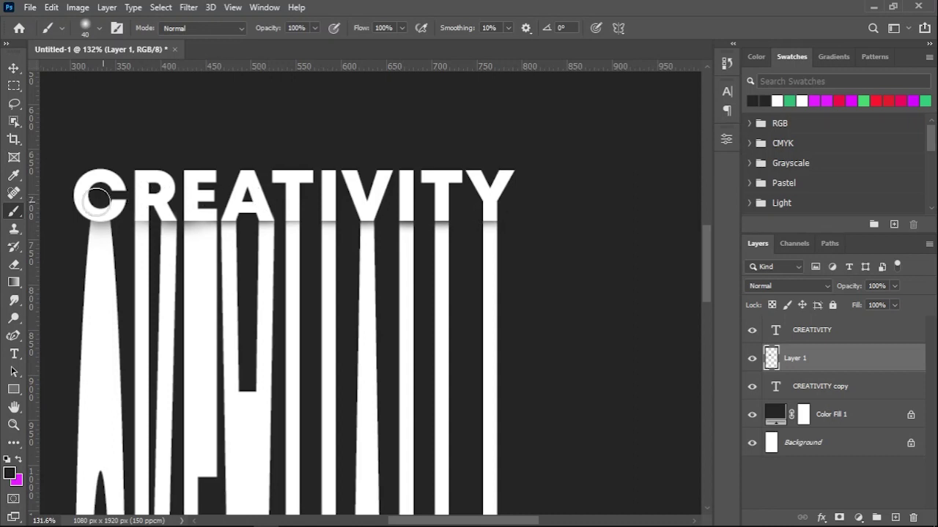
scroll(331, 213, down, 3)
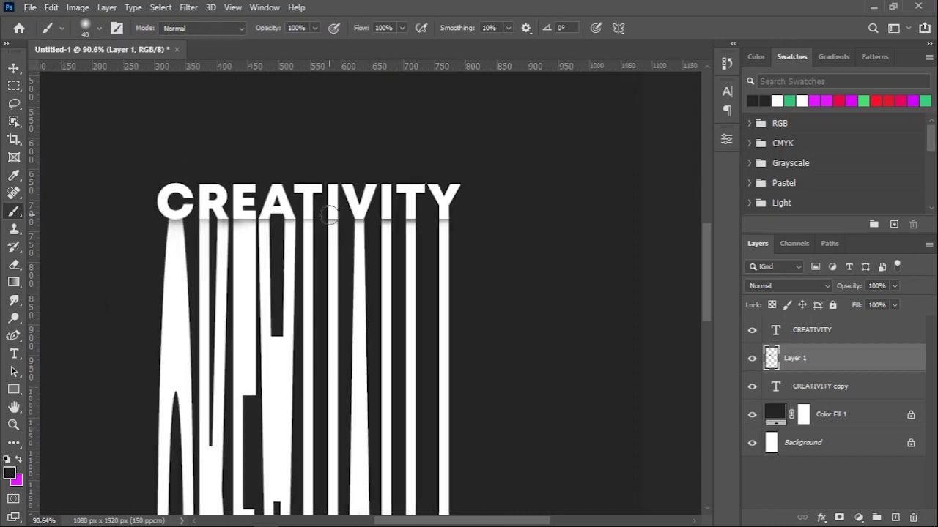
Step: Rename the painted layer as shadow
key(v)
mouse_move(341, 233)
mouse_down()
mouse_move(341, 247)
mouse_move(469, 245)
mouse_move(403, 245)
mouse_move(415, 245)
mouse_up()
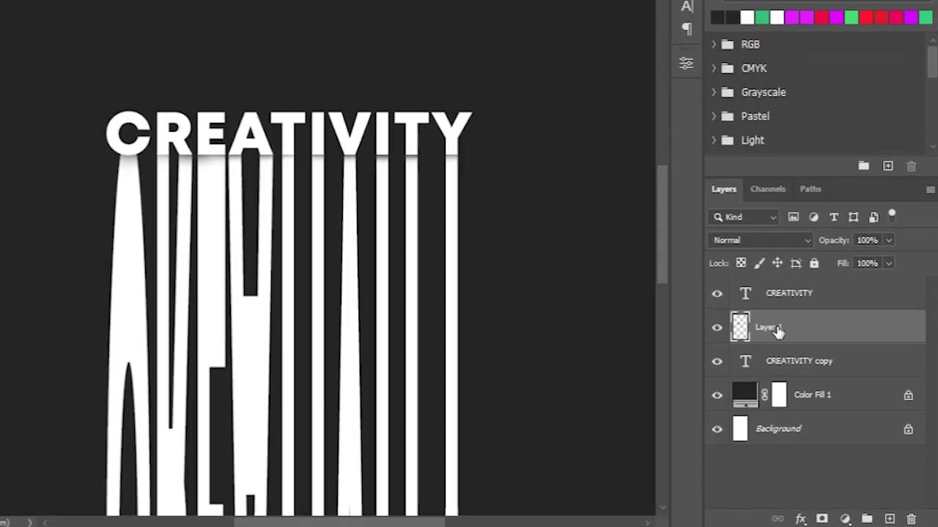
double_click(798, 358)
text(shadow)
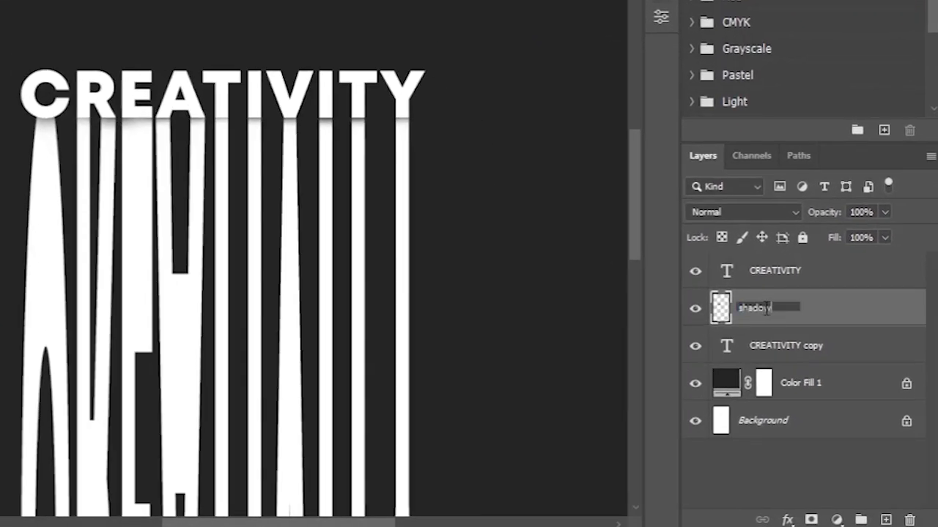
key(Return)
Step: Add an Outer Glow to the top CREATIVITY text layer and reduce the glow size to 7 px
click(876, 277)
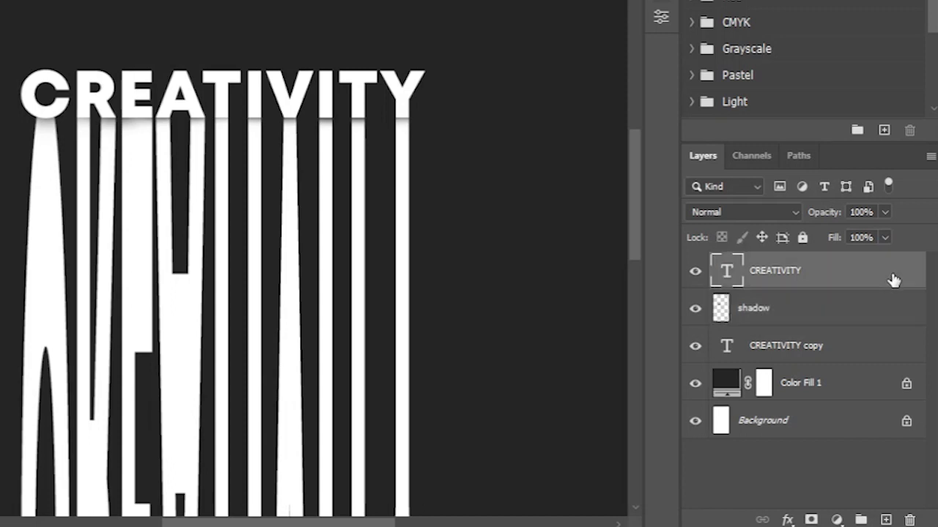
double_click(894, 278)
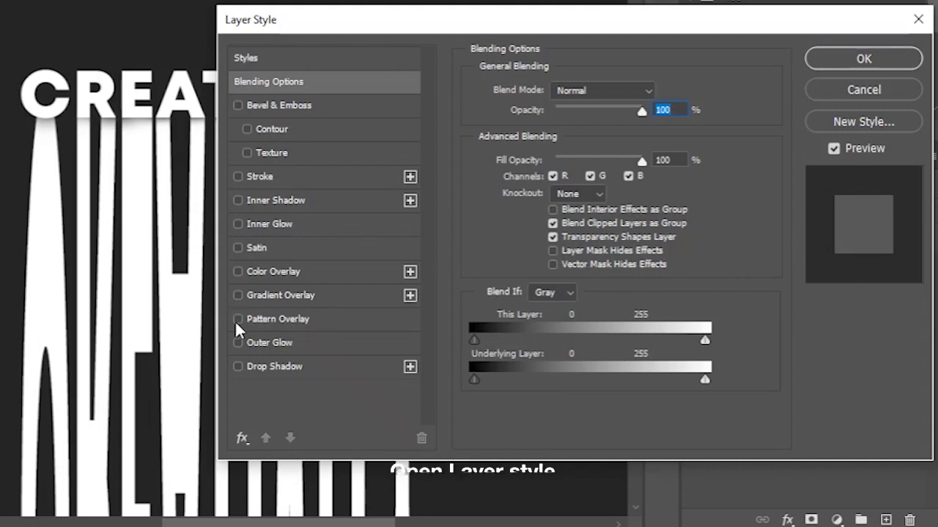
click(237, 343)
click(300, 343)
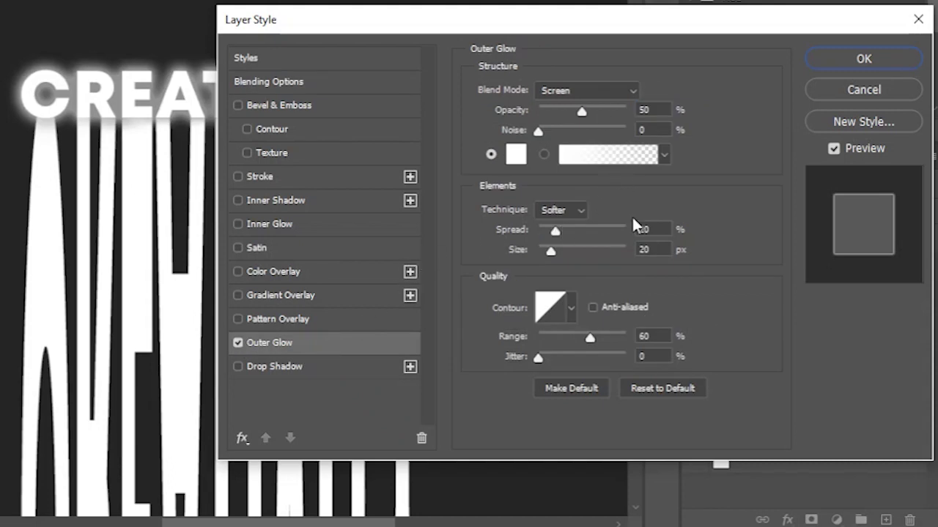
drag(553, 247, 546, 249)
click(654, 249)
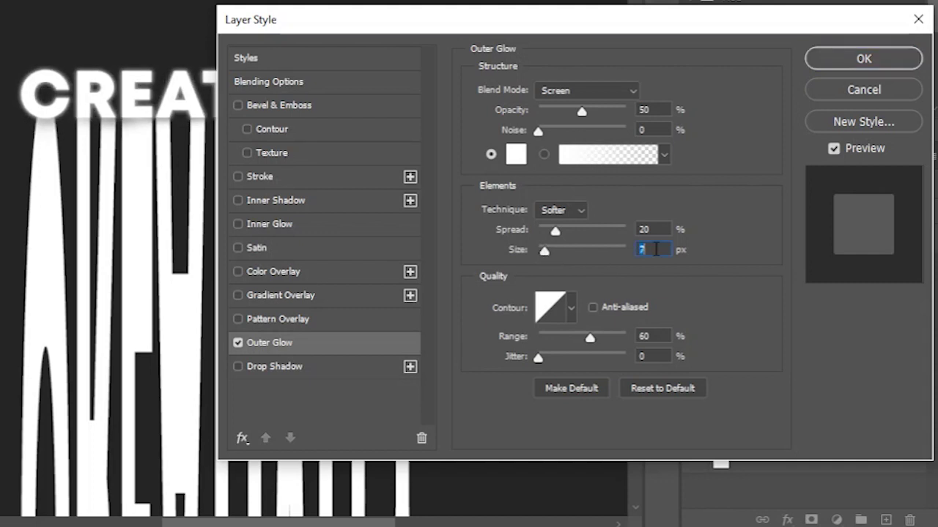
Step: Apply the outer glow with the first linear contour preset, 60% opacity and a size of 8 px
click(568, 311)
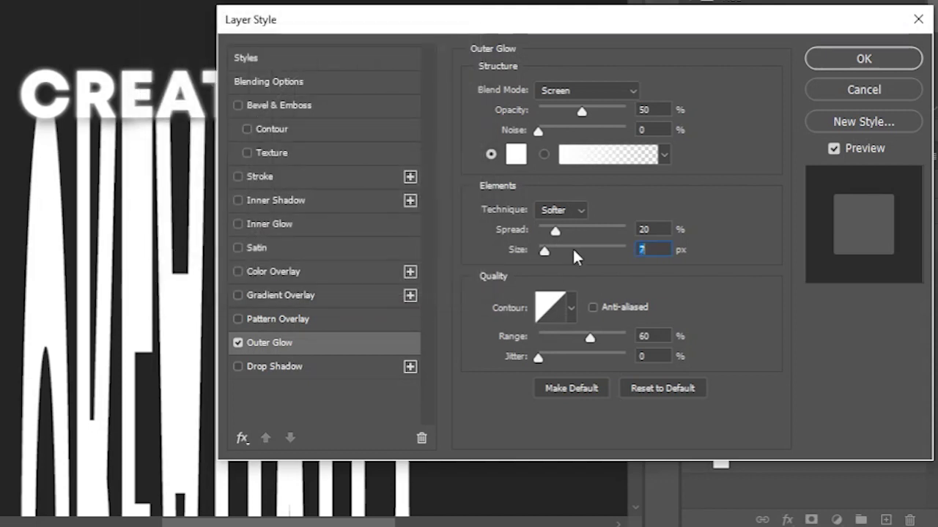
click(571, 308)
click(467, 353)
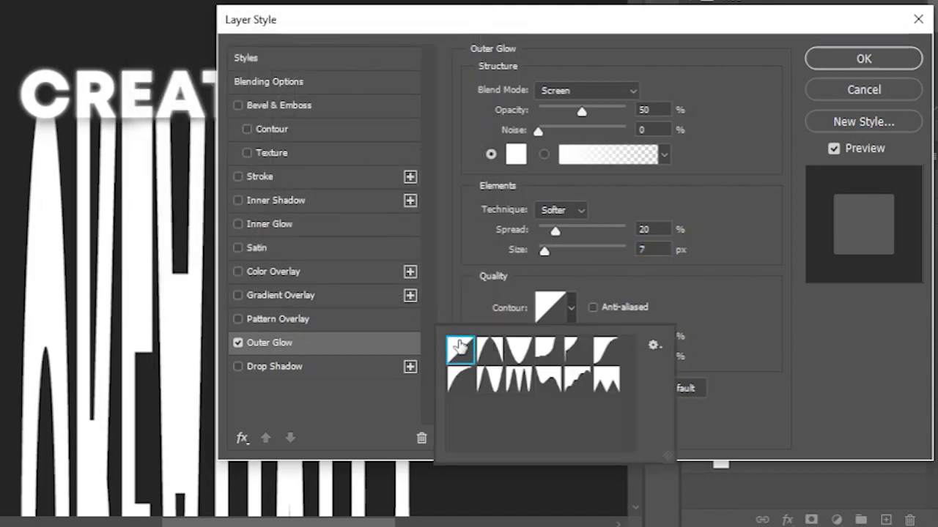
click(634, 289)
scroll(657, 109, up, 3)
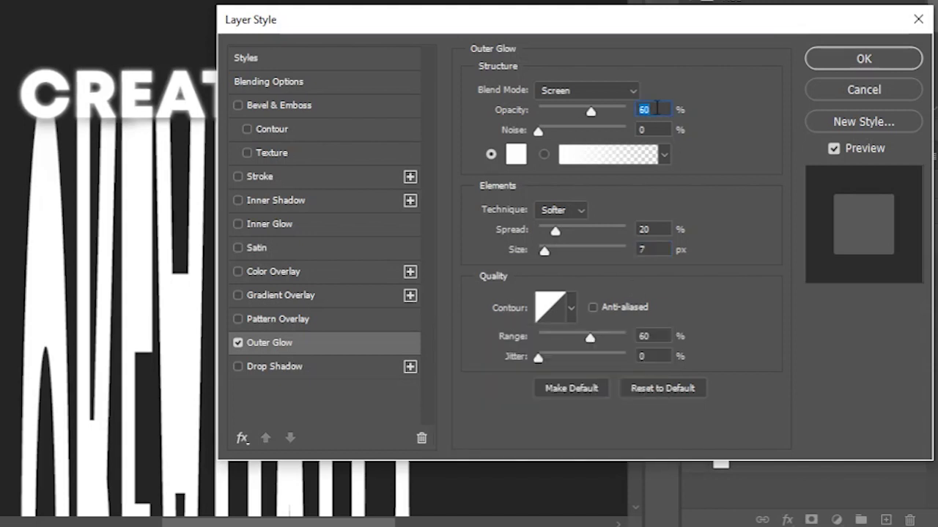
scroll(661, 251, up, 1)
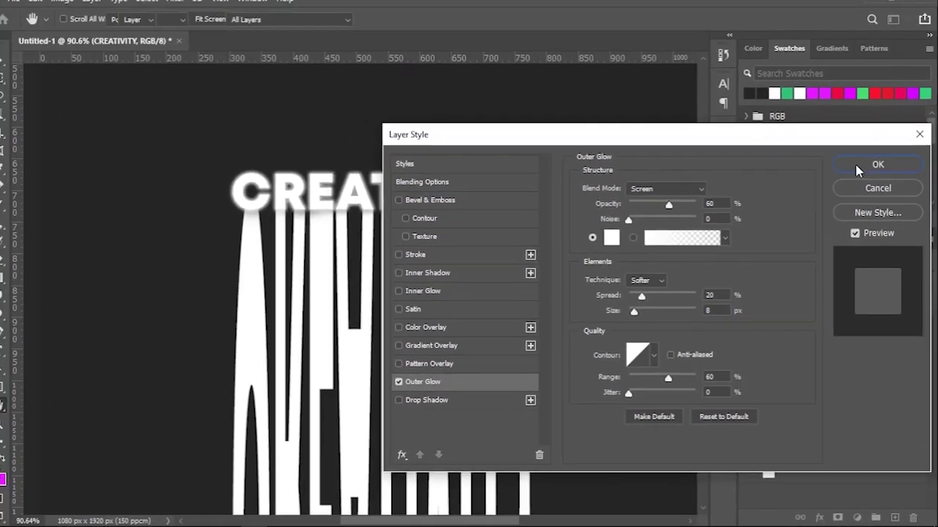
click(839, 65)
Step: Rasterize the type of the stretched CREATIVITY copy layer
drag(569, 244, 554, 146)
scroll(439, 282, down, 3)
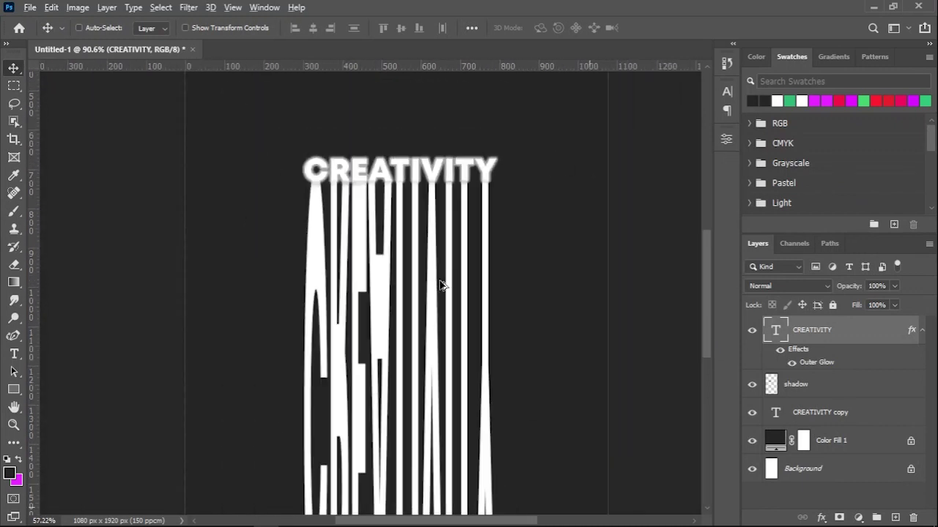
drag(461, 350, 458, 249)
scroll(457, 250, down, 2)
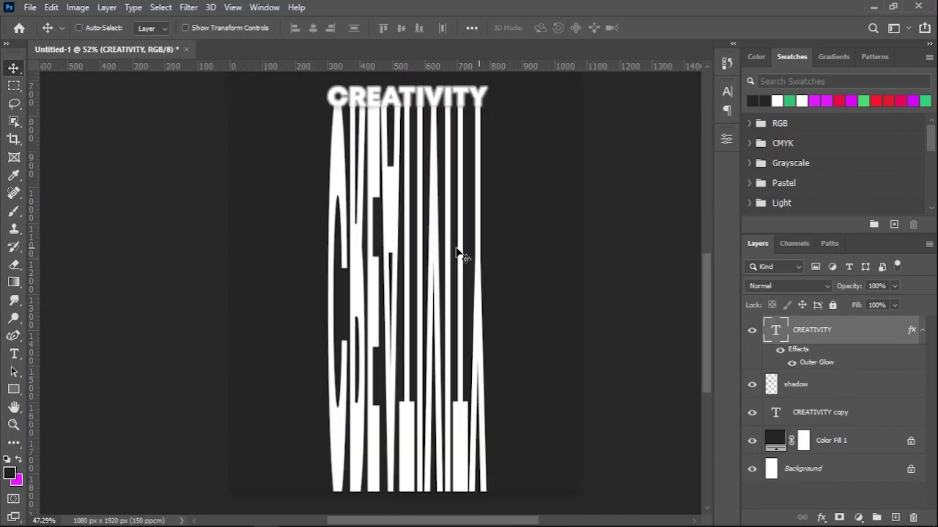
scroll(457, 254, down, 1)
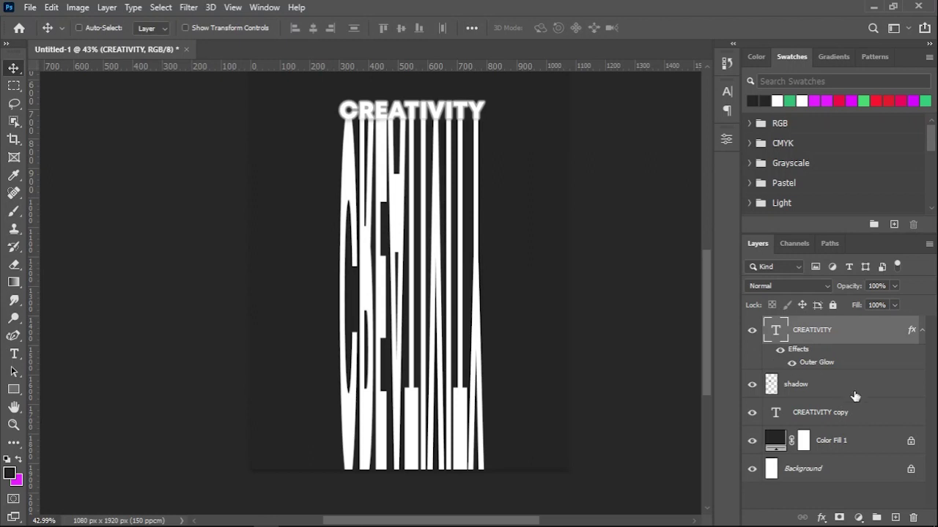
click(874, 416)
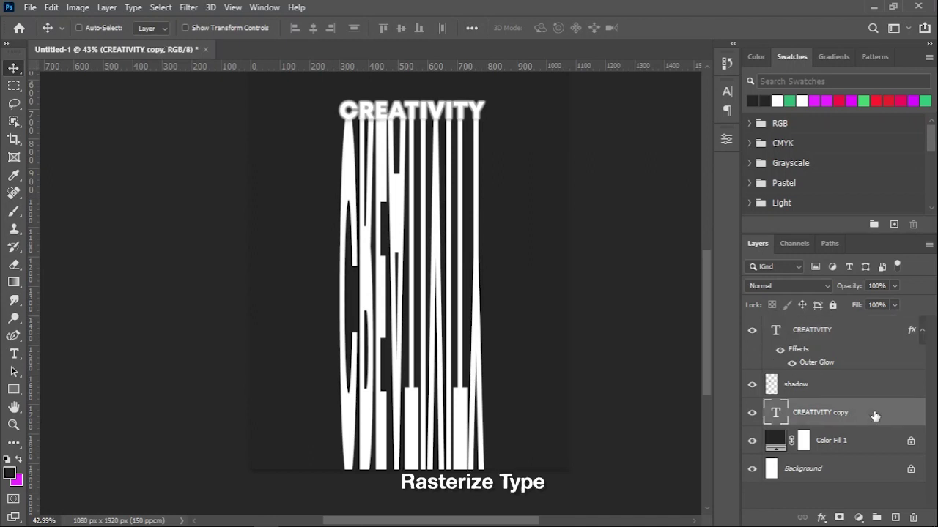
right_click(874, 415)
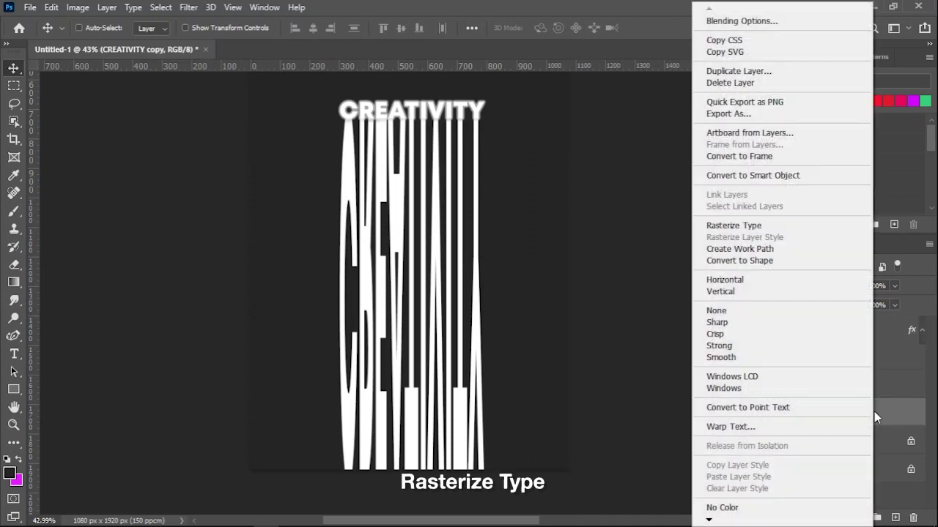
click(789, 225)
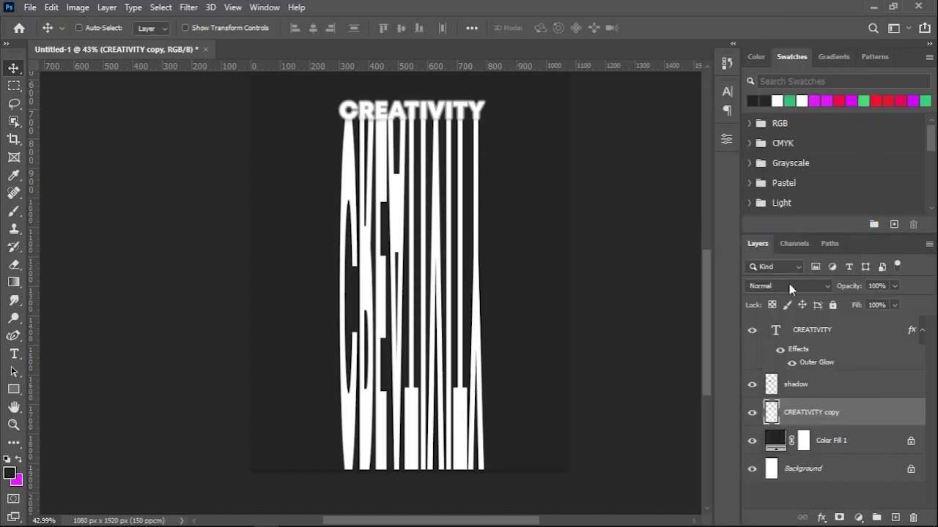
Step: Add a Gradient Overlay to the CREATIVITY copy layer using the Red_07 preset from the Reds gradients
double_click(879, 416)
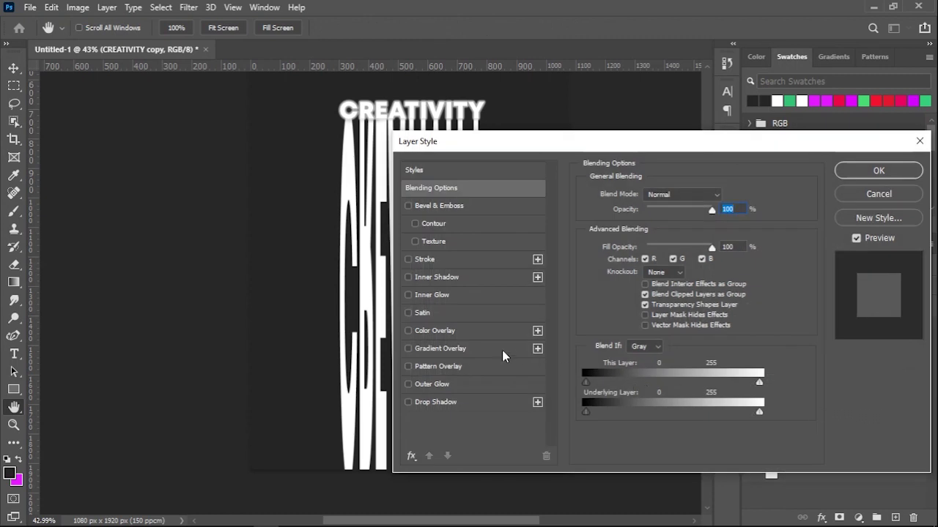
click(408, 348)
click(465, 350)
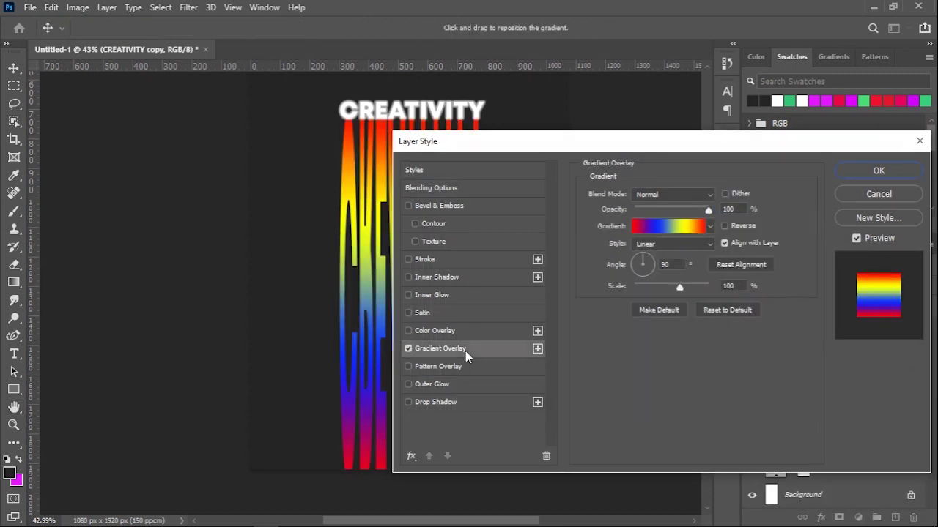
click(678, 228)
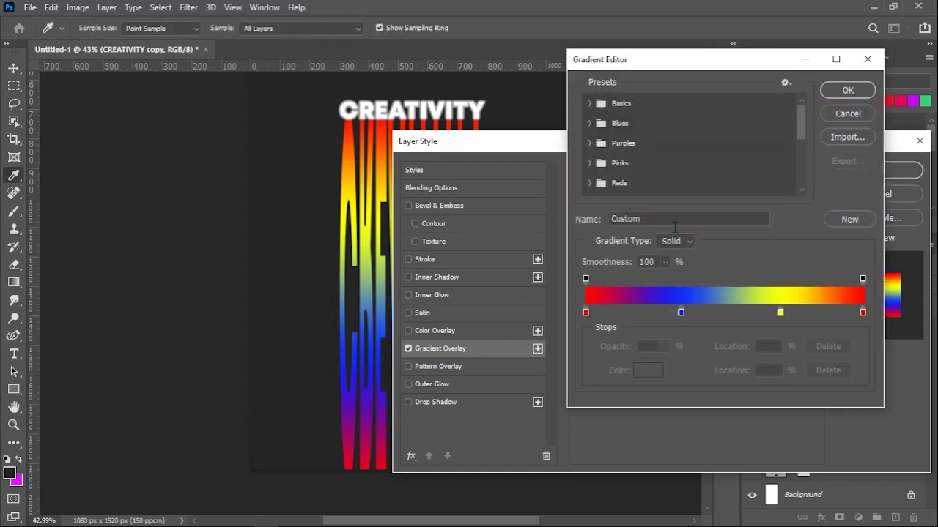
scroll(615, 150, down, 1)
click(591, 162)
scroll(630, 147, down, 2)
click(740, 140)
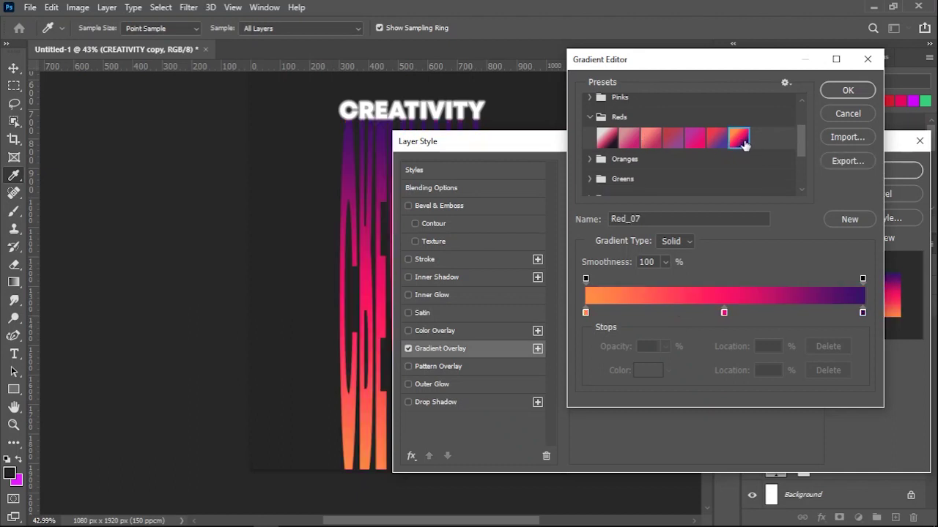
drag(742, 63, 587, 74)
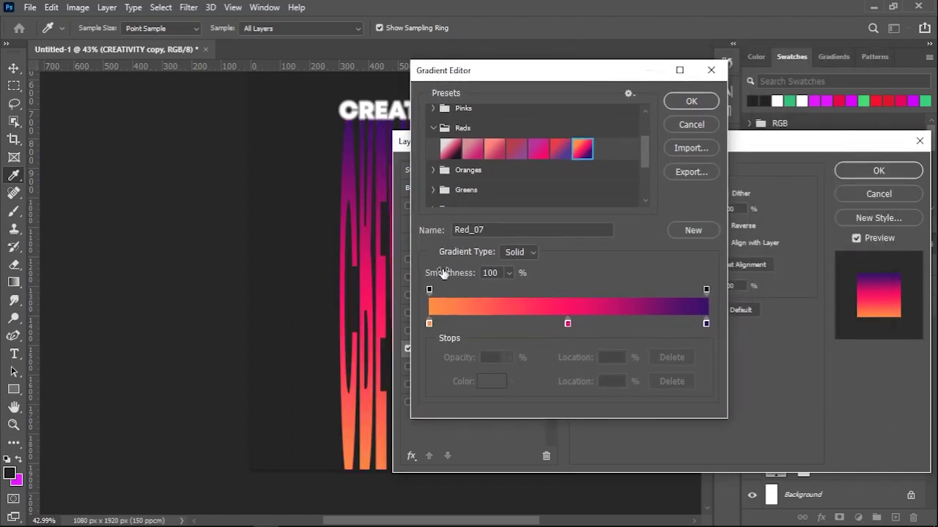
Step: Set the gradient's end color stop at 100% to magenta #e000ff, sampled from the recent swatches
double_click(707, 323)
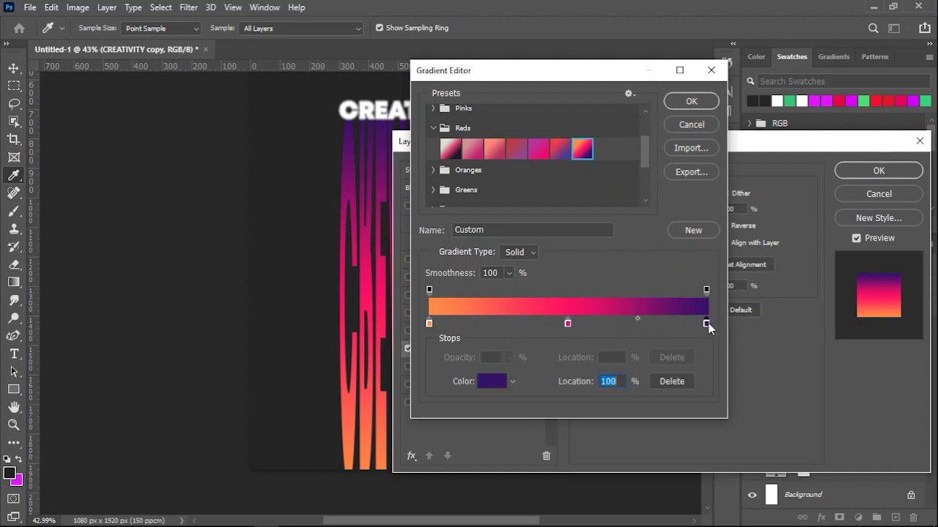
drag(729, 105, 656, 106)
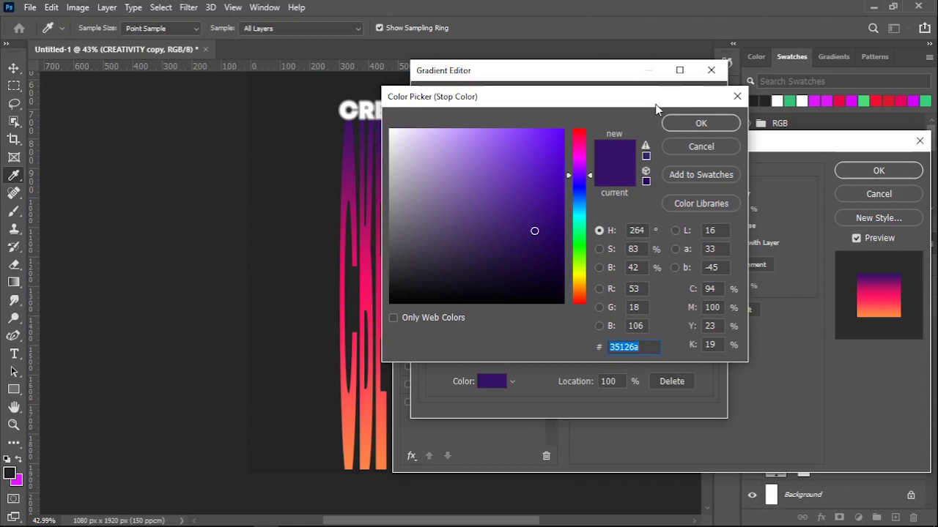
click(851, 101)
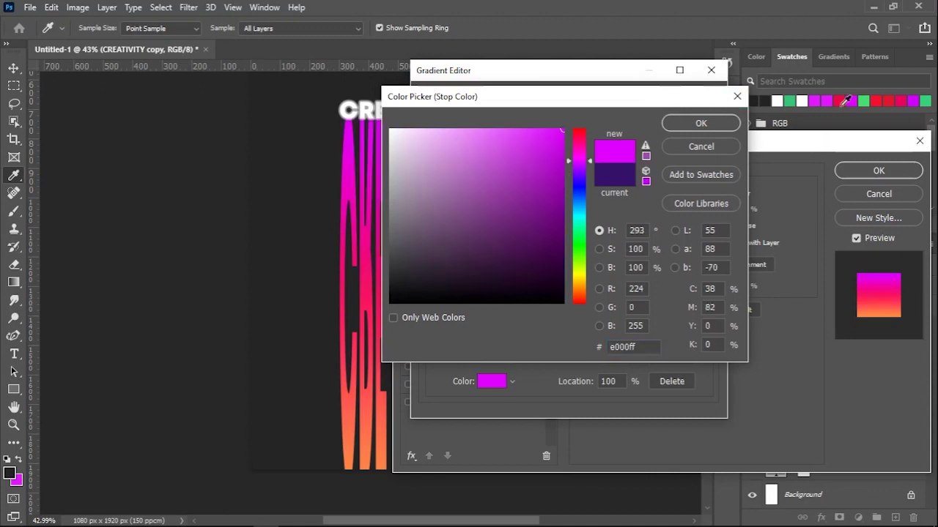
click(701, 124)
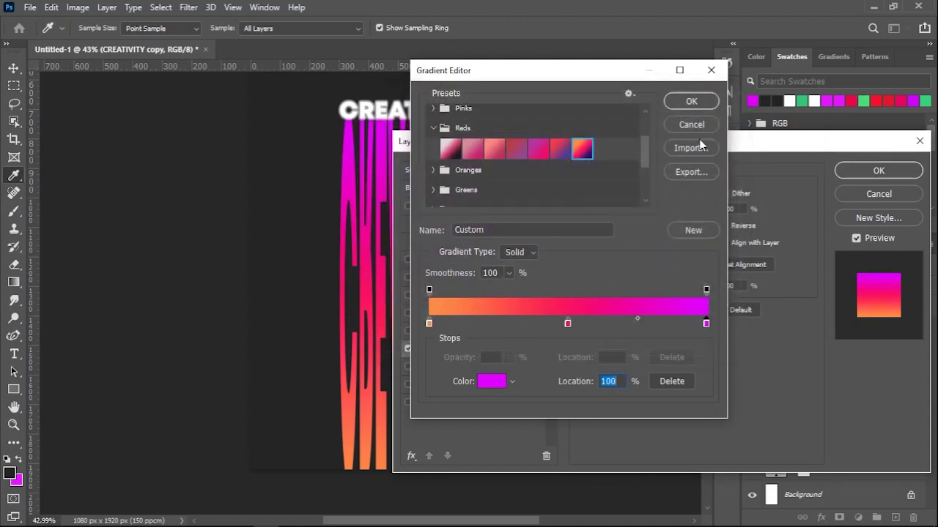
Step: Set the gradient's middle color stop at 50% to red #eb0644, trying green #48df73 from the swatches along the way
double_click(568, 323)
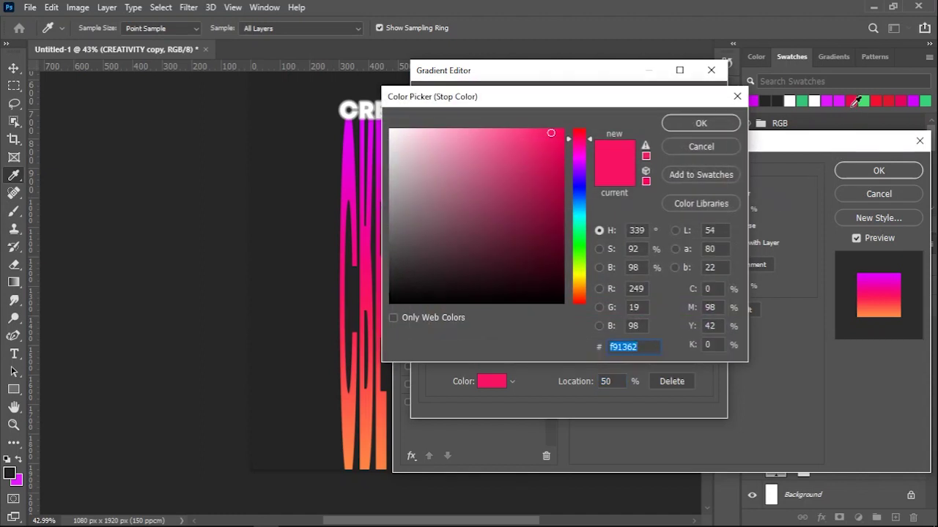
click(852, 101)
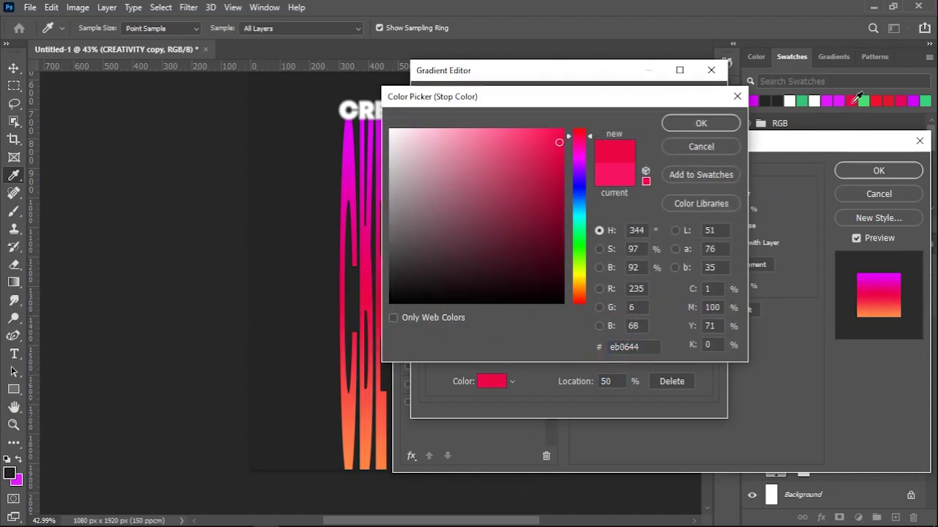
click(863, 101)
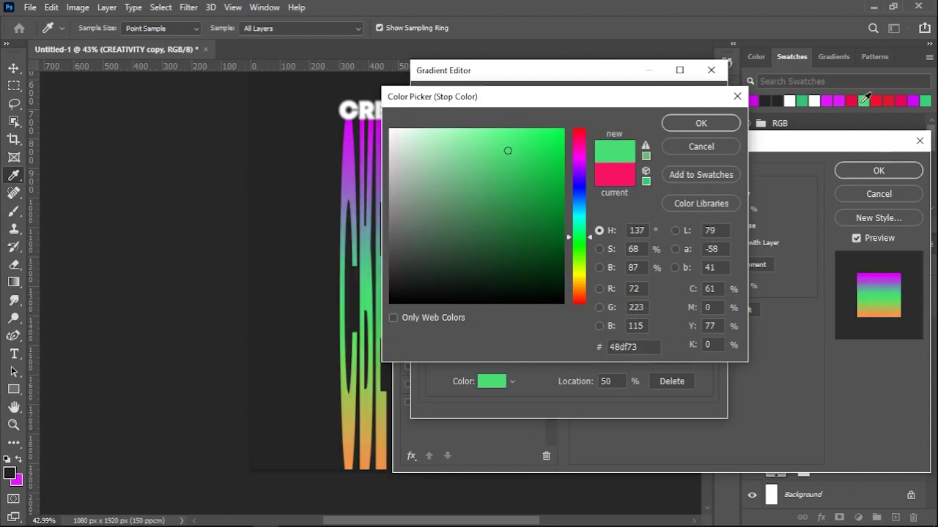
click(850, 102)
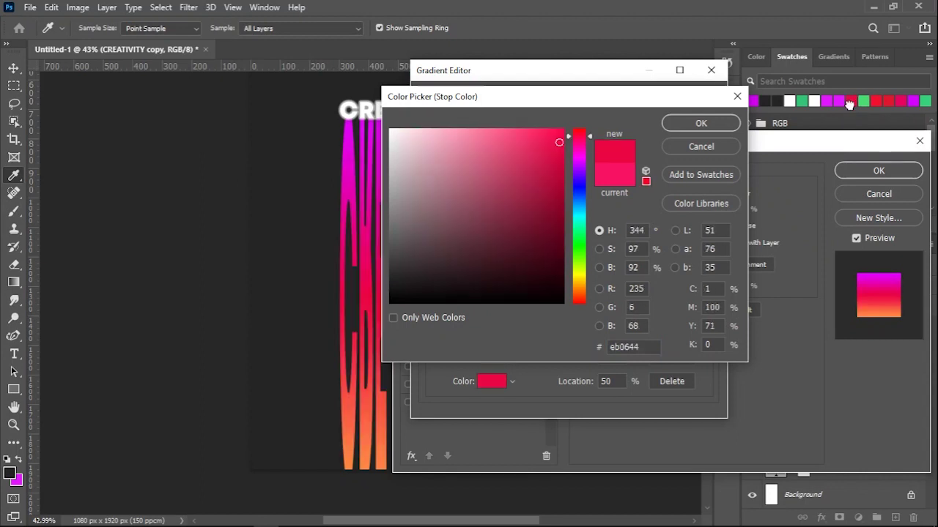
click(711, 128)
Step: Move the gradient's first color stop to 1%, set it to green #32c677 and accept the edited gradient
drag(431, 323, 432, 323)
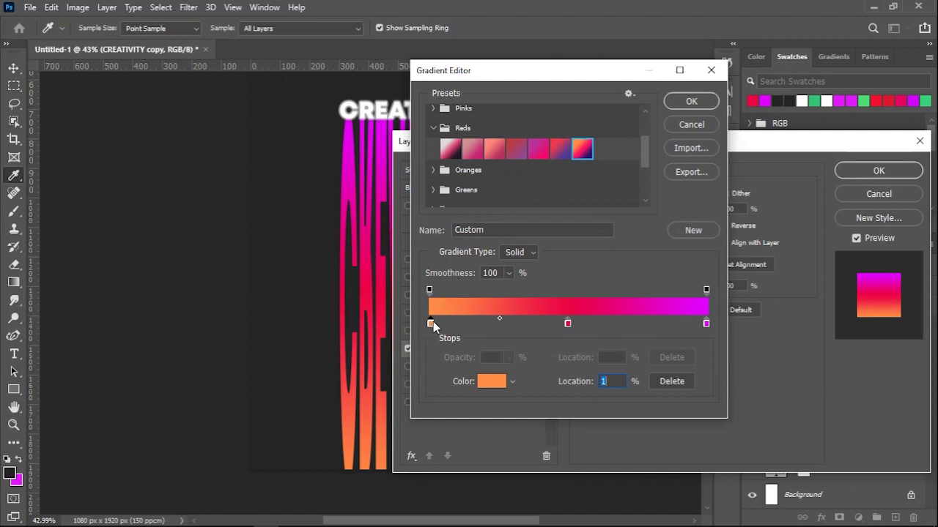
double_click(432, 323)
click(816, 101)
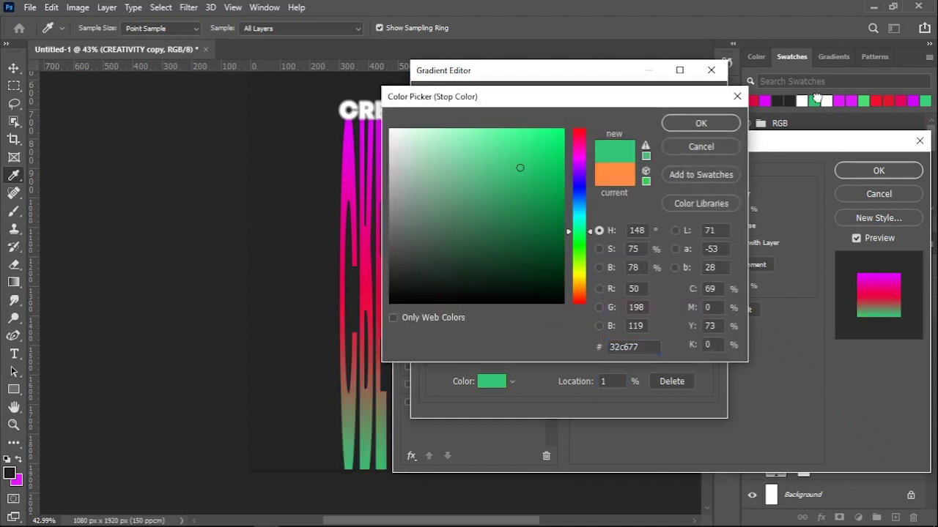
click(706, 128)
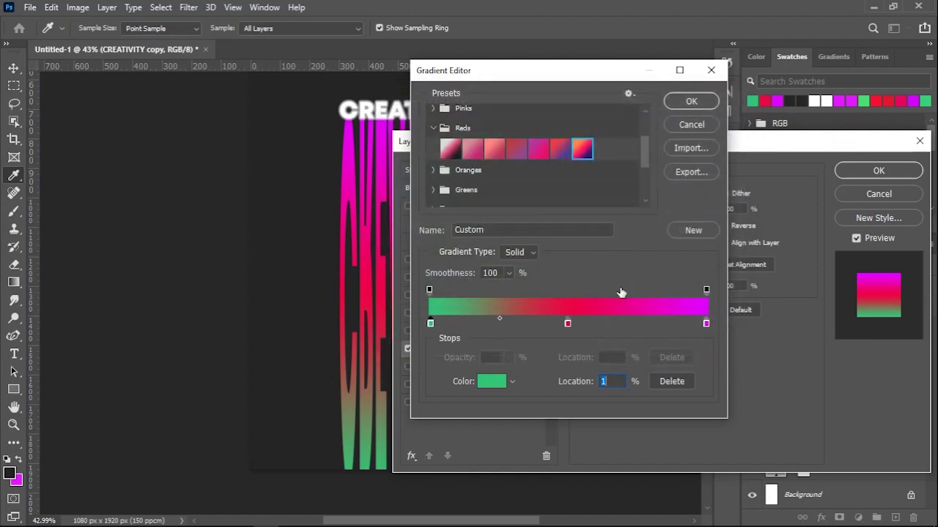
click(688, 106)
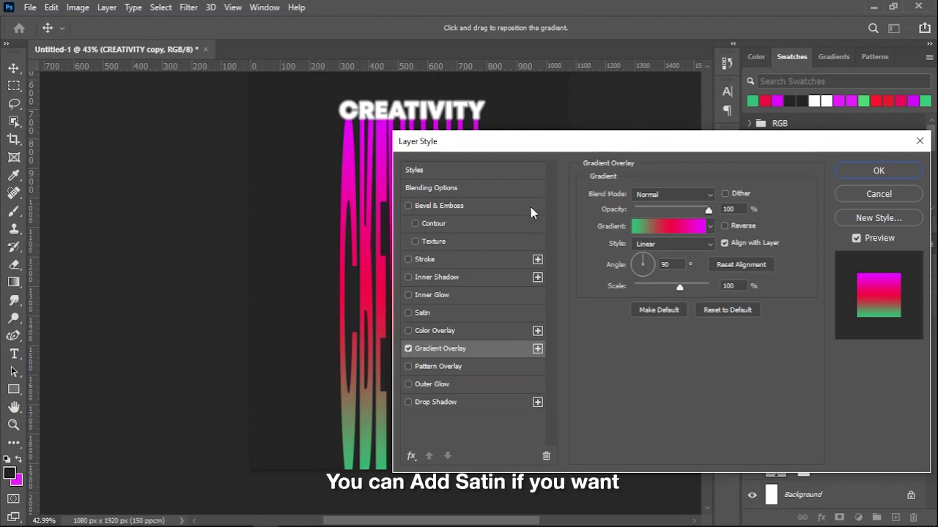
Step: Try the Satin effect on the stretched text, remove it, and enable Bevel & Emboss with its settings open
click(410, 314)
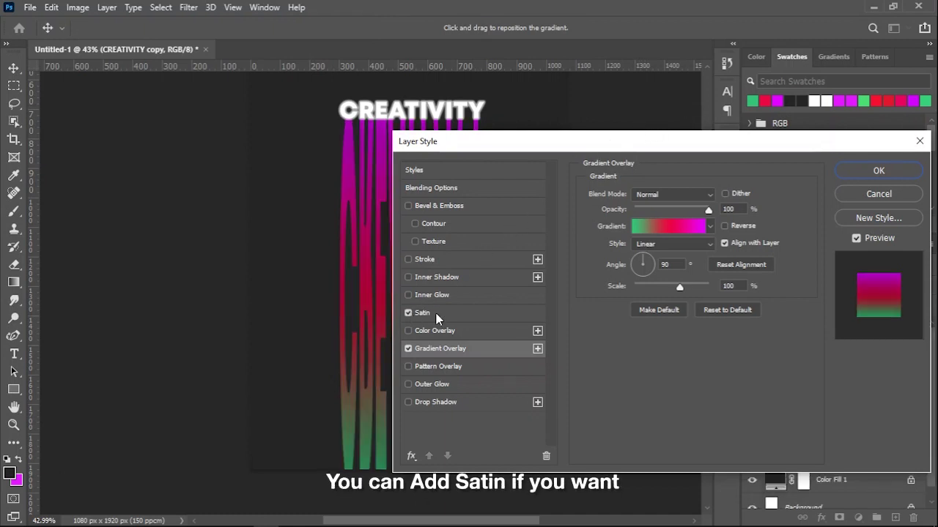
click(410, 314)
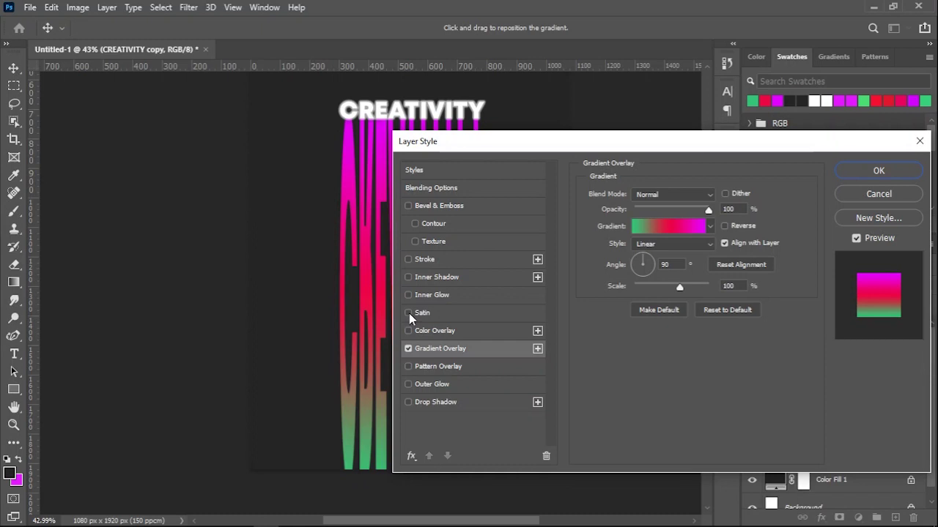
click(409, 207)
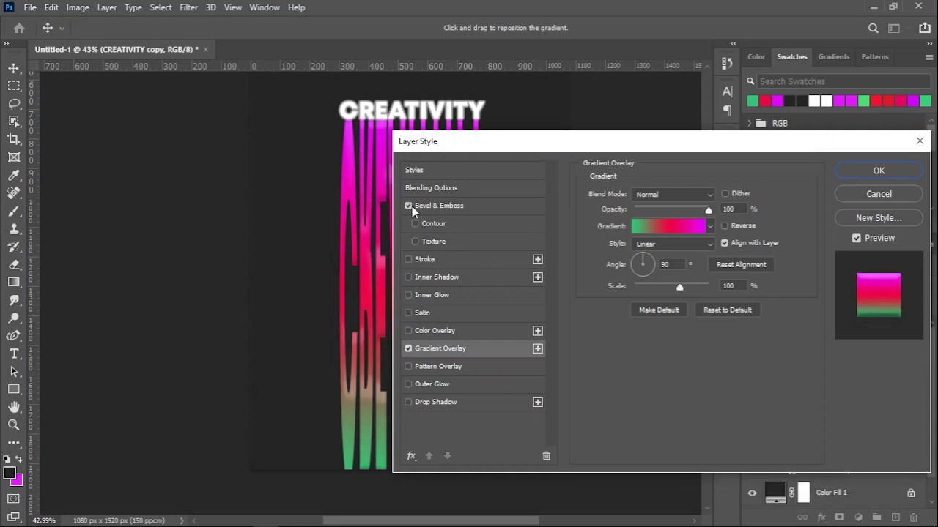
click(442, 207)
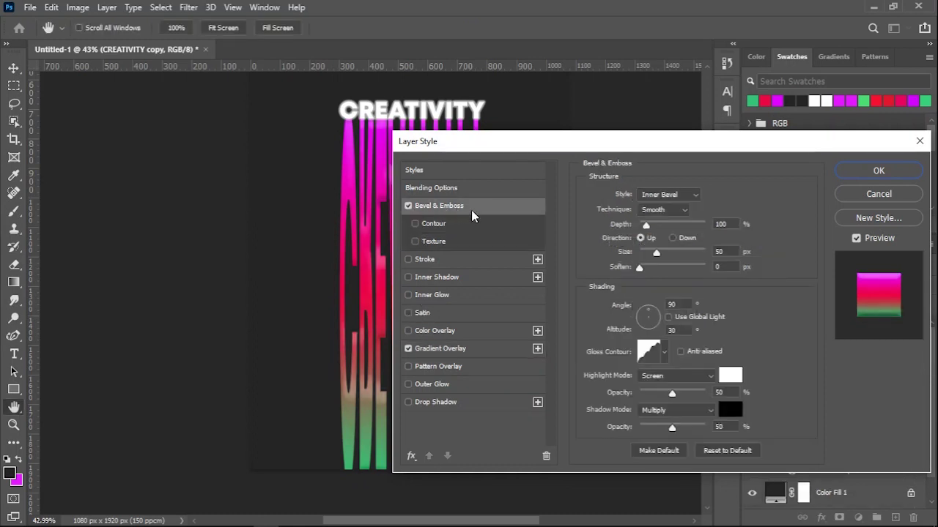
Step: Keep the stepped gloss contour for the 50 px Inner Bevel and apply the layer style to the stretched text
click(665, 353)
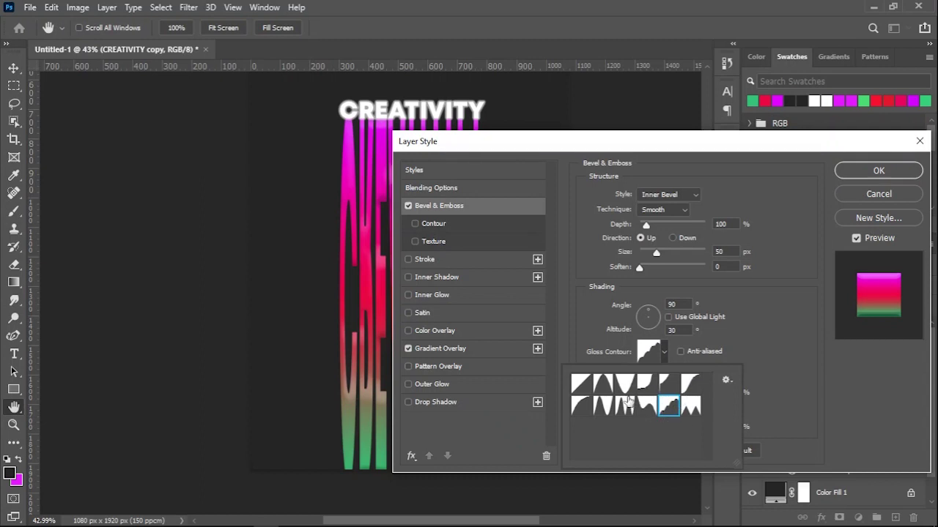
click(867, 172)
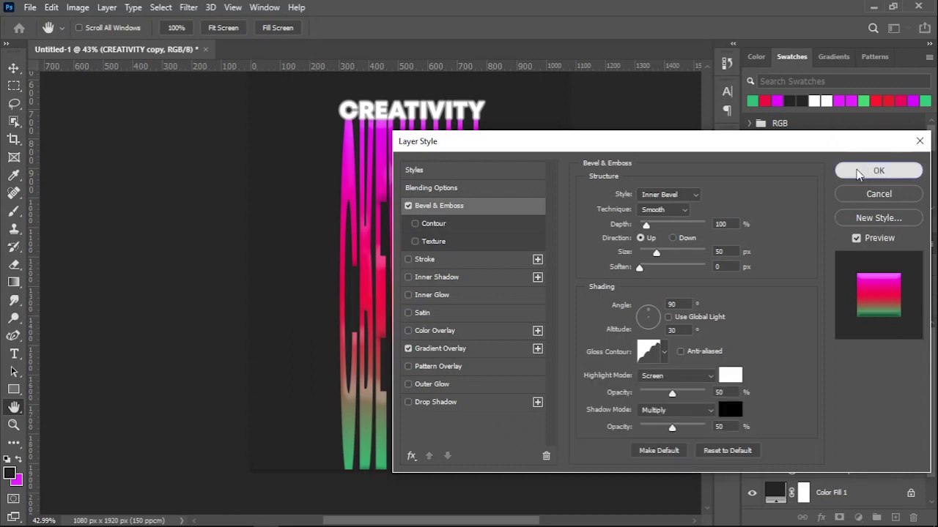
click(867, 171)
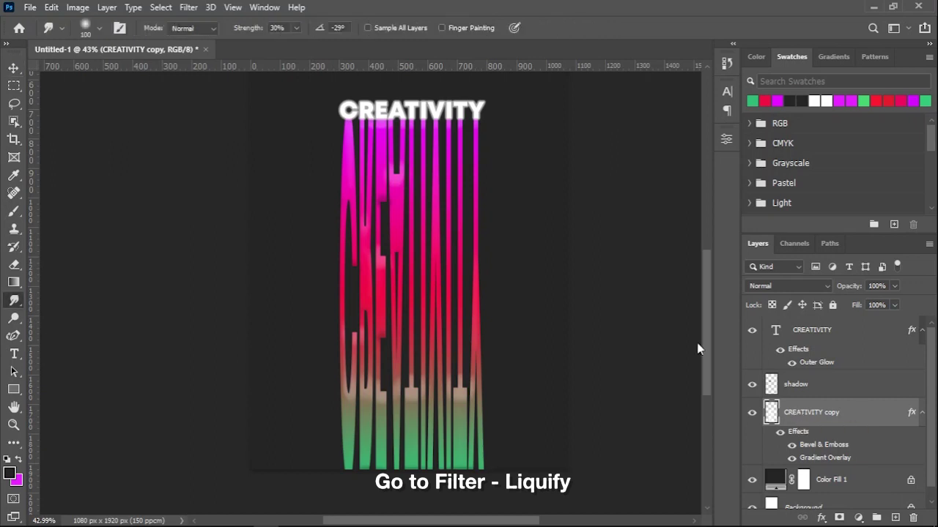
Step: Open the stretched text in Liquify and warp both sides with a 300 brush into a narrow waist and flared base
click(190, 8)
click(245, 137)
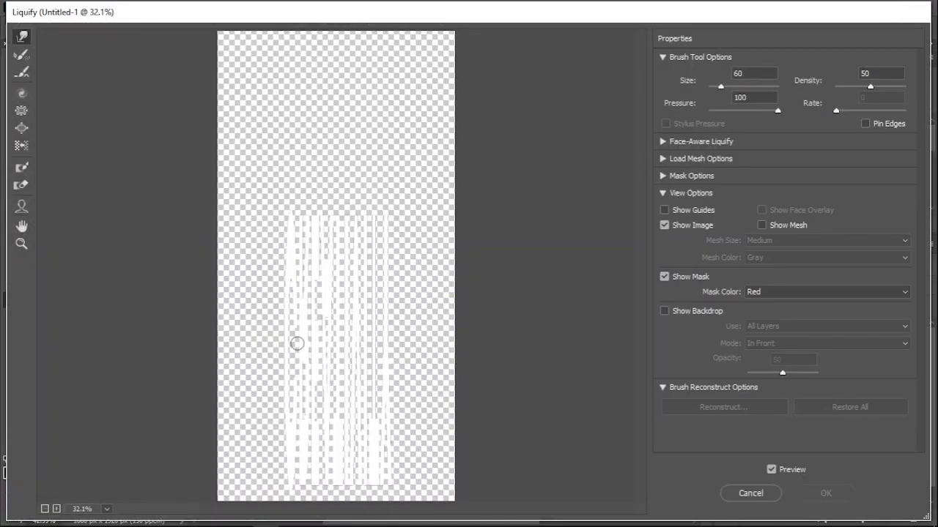
scroll(297, 343, up, 2)
key(bracketright)
key(bracketleft)
mouse_move(255, 276)
mouse_down()
mouse_move(306, 305)
mouse_move(240, 326)
mouse_move(266, 375)
mouse_move(254, 332)
mouse_move(283, 355)
mouse_move(281, 424)
mouse_move(257, 457)
mouse_up()
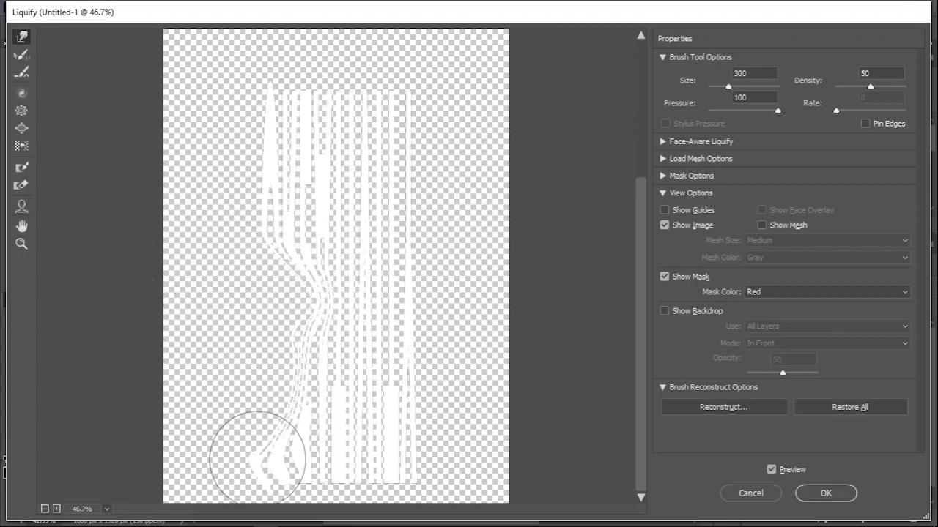
mouse_move(459, 215)
mouse_down()
mouse_move(398, 289)
mouse_move(440, 318)
mouse_move(390, 380)
mouse_move(408, 457)
mouse_move(283, 450)
mouse_move(210, 492)
mouse_move(430, 417)
mouse_up()
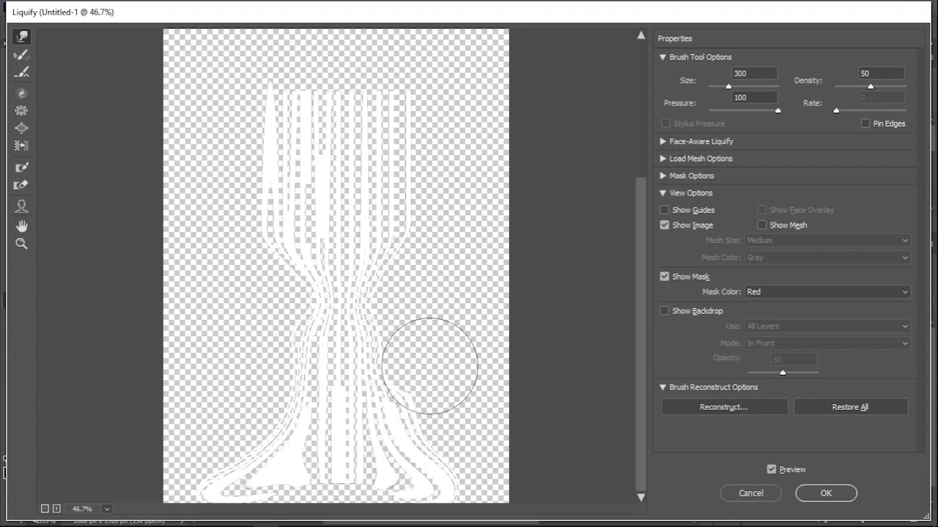
Step: Push both sides of the upper strands inward with a 600 Liquify brush to taper them smoothly towards the waist
key(bracketright)
key(bracketright)
key(bracketright)
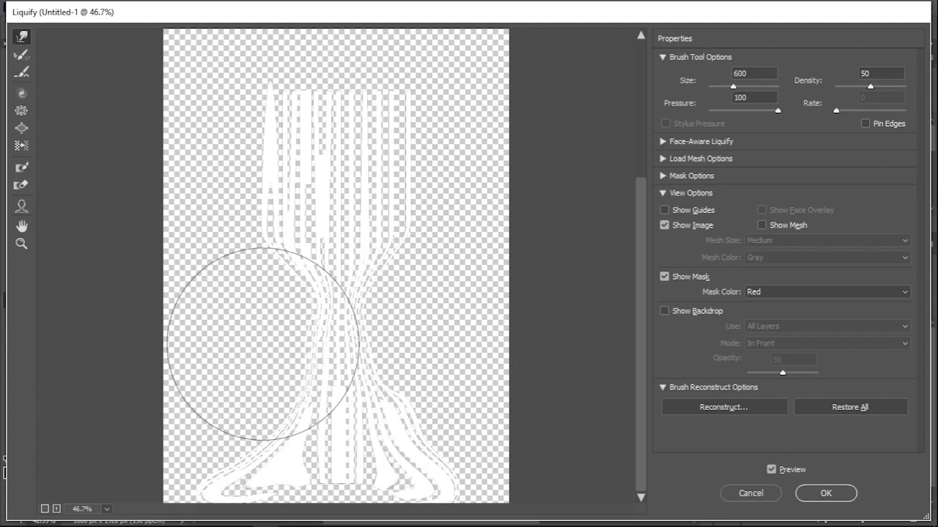
mouse_move(239, 226)
mouse_down()
mouse_move(411, 237)
mouse_move(456, 246)
mouse_up()
Step: Reshape the curves of the flared base on both sides with a 250 Liquify brush
key(bracketleft)
key(bracketleft)
key(bracketleft)
key(bracketleft)
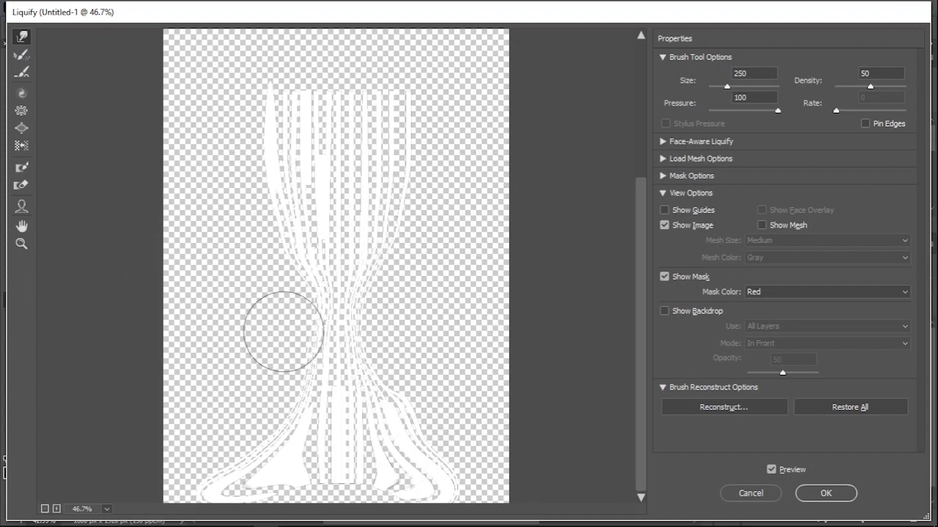
mouse_move(262, 402)
mouse_down()
mouse_move(284, 414)
mouse_move(280, 433)
mouse_move(298, 432)
mouse_move(409, 483)
mouse_up()
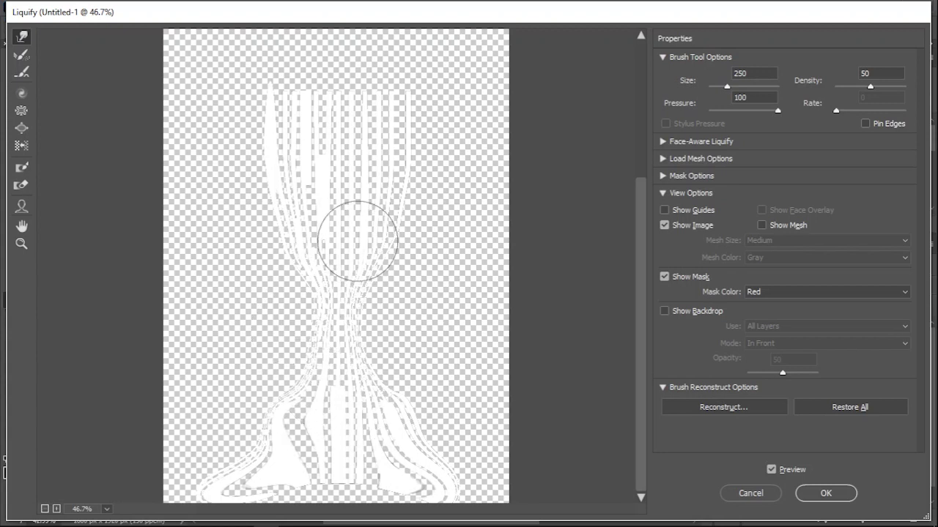
Step: Warp the inner strands and base into irregular waves with a 125 Liquify brush and apply the filter
key(bracketleft)
key(bracketleft)
key(bracketleft)
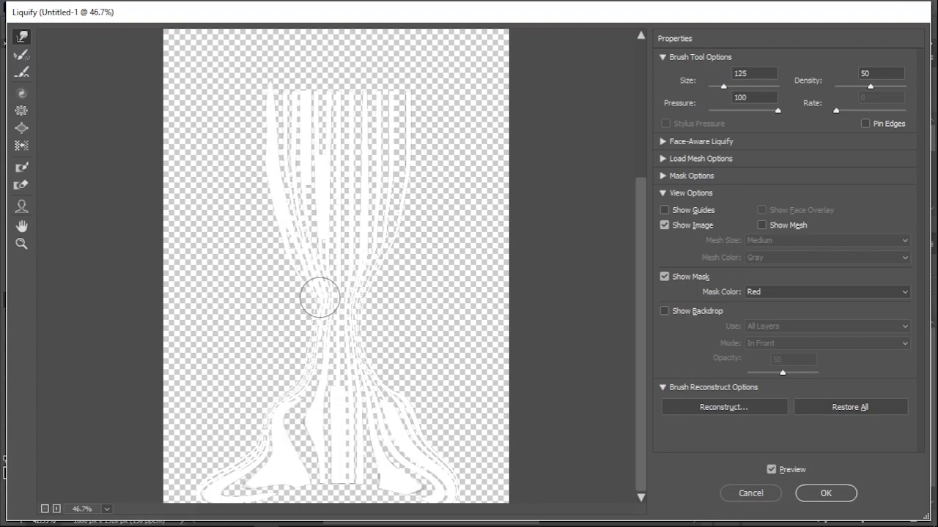
mouse_move(313, 120)
mouse_down()
mouse_move(306, 161)
mouse_move(324, 259)
mouse_up()
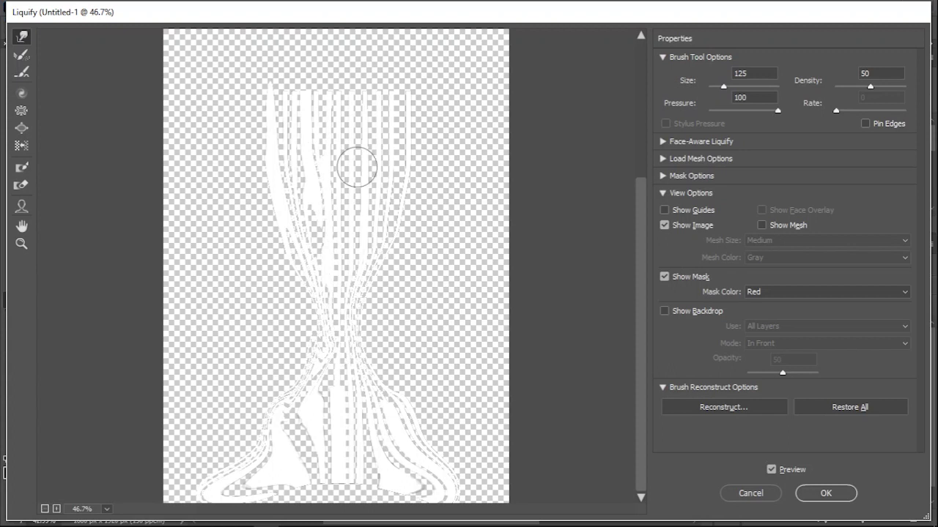
mouse_move(383, 111)
mouse_down()
mouse_move(392, 135)
mouse_move(350, 299)
mouse_move(356, 379)
mouse_up()
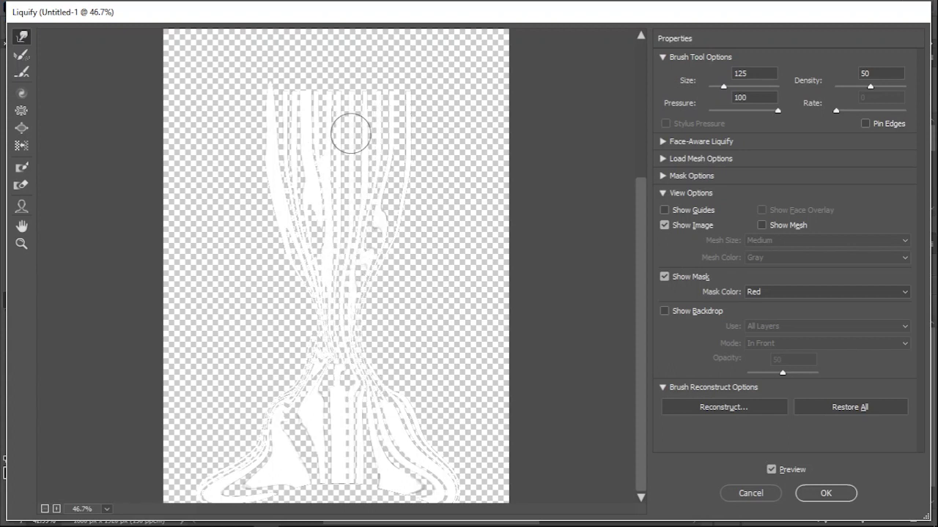
mouse_move(345, 268)
mouse_down()
mouse_move(348, 374)
mouse_move(394, 455)
mouse_up()
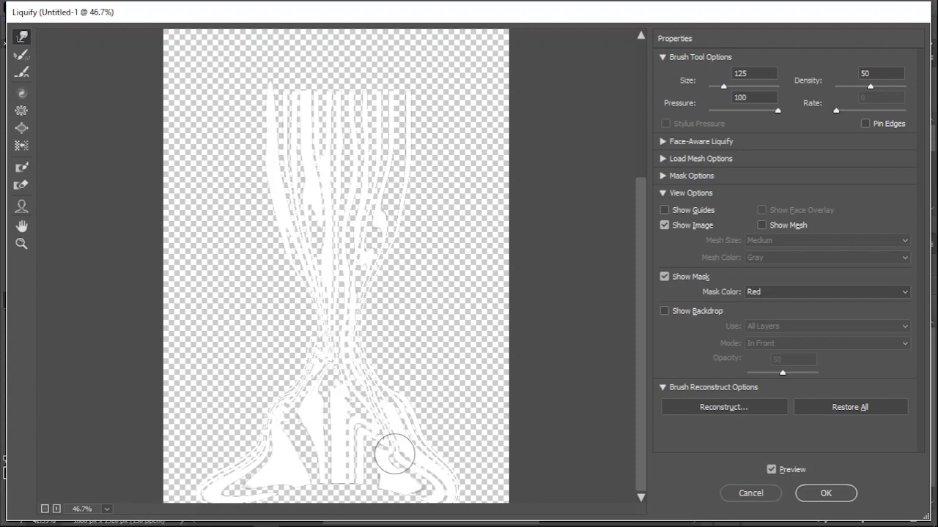
mouse_move(324, 330)
mouse_down()
mouse_move(331, 372)
mouse_move(273, 480)
mouse_up()
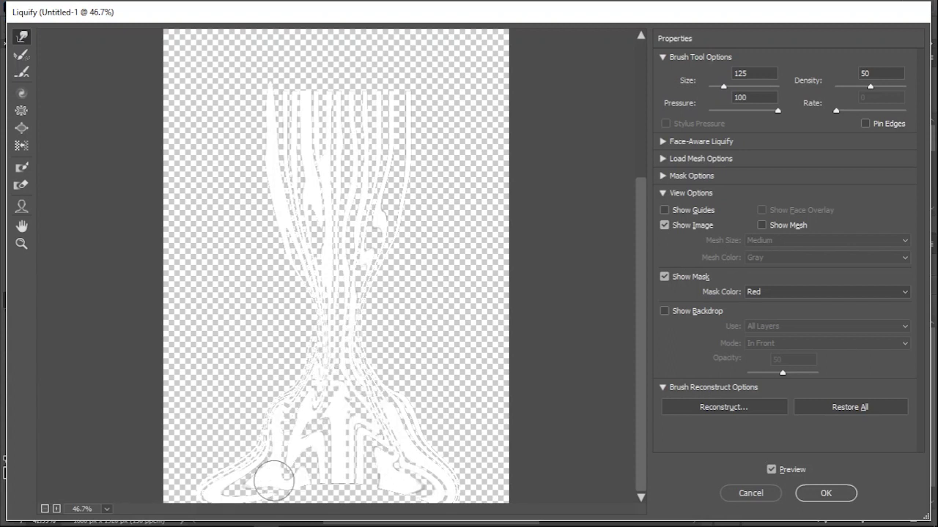
mouse_move(314, 356)
mouse_down()
mouse_move(327, 493)
mouse_move(338, 368)
mouse_move(345, 474)
mouse_move(356, 493)
mouse_move(356, 435)
mouse_up()
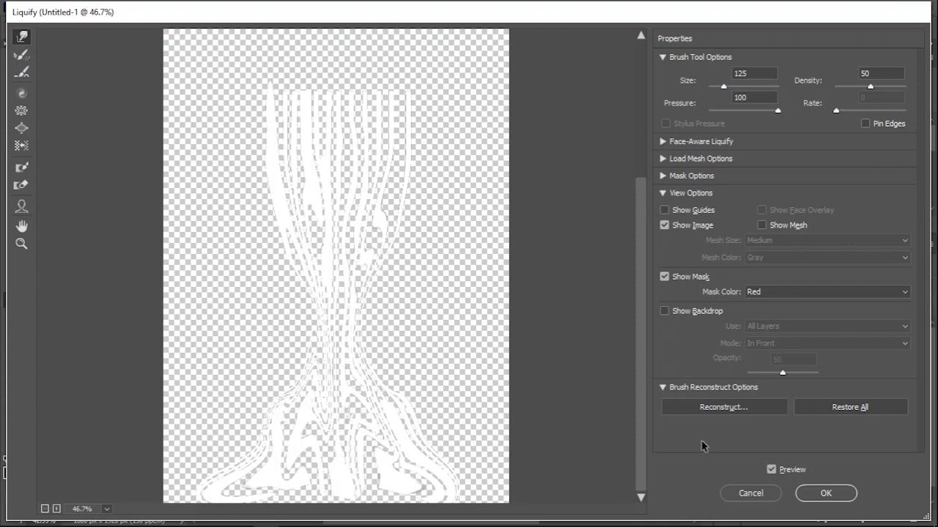
click(826, 493)
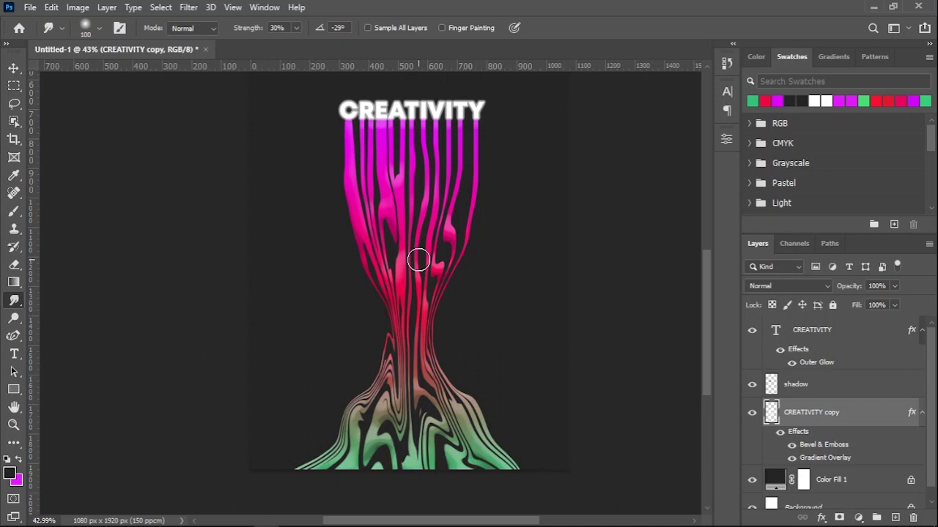
Step: Smudge the strands and flared base of the stretched text with the Smudge tool at size 100 and 30% strength
mouse_move(429, 178)
mouse_down()
mouse_move(425, 298)
mouse_move(428, 180)
mouse_up()
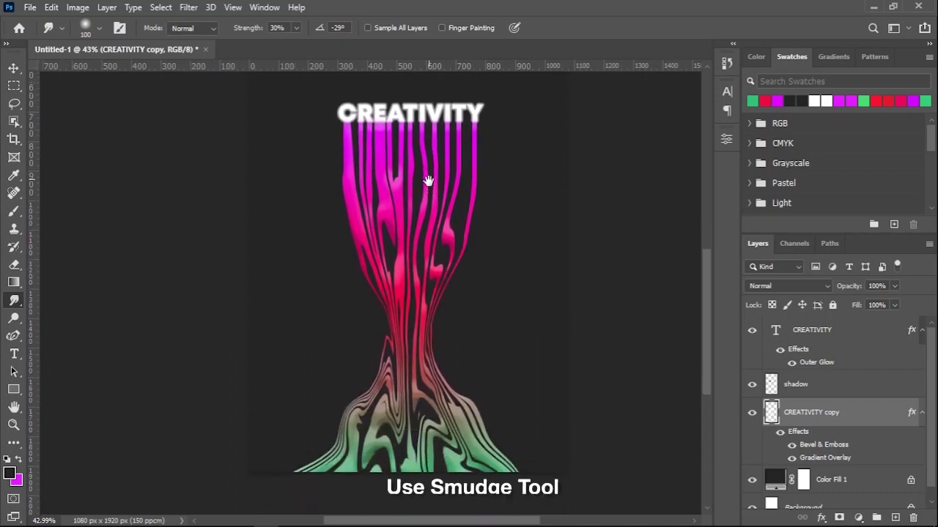
right_click(15, 301)
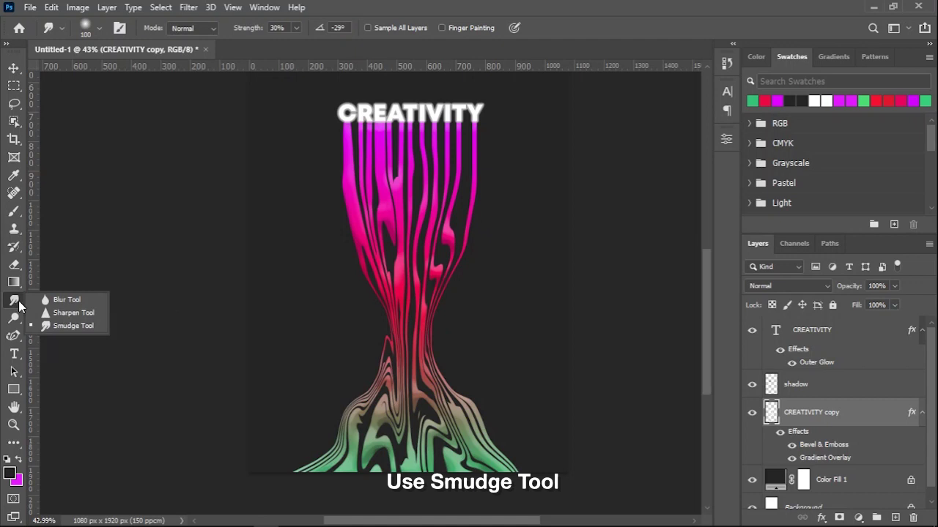
click(66, 324)
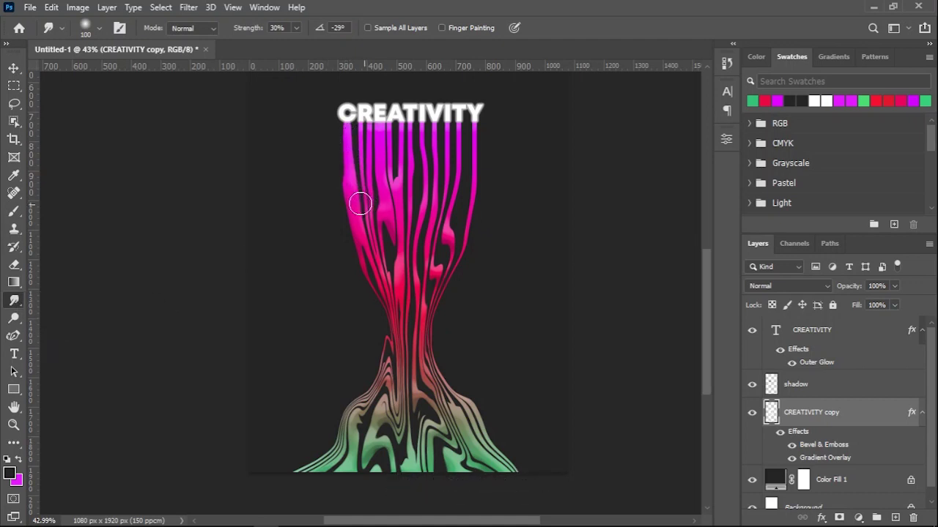
mouse_move(355, 197)
mouse_down()
mouse_move(384, 210)
mouse_move(351, 218)
mouse_move(384, 234)
mouse_move(348, 139)
mouse_move(364, 176)
mouse_move(361, 147)
mouse_move(370, 154)
mouse_move(380, 192)
mouse_move(394, 140)
mouse_move(388, 197)
mouse_move(415, 146)
mouse_move(394, 218)
mouse_move(413, 205)
mouse_move(418, 156)
mouse_move(422, 216)
mouse_move(443, 135)
mouse_move(432, 240)
mouse_up()
mouse_move(447, 210)
mouse_down()
mouse_move(480, 164)
mouse_move(461, 202)
mouse_move(477, 203)
mouse_move(446, 220)
mouse_move(475, 246)
mouse_move(440, 273)
mouse_move(423, 358)
mouse_move(384, 298)
mouse_move(405, 351)
mouse_move(374, 257)
mouse_move(403, 313)
mouse_move(395, 257)
mouse_move(375, 268)
mouse_move(384, 284)
mouse_move(404, 232)
mouse_move(452, 224)
mouse_move(440, 256)
mouse_move(430, 219)
mouse_move(411, 282)
mouse_move(420, 137)
mouse_move(437, 197)
mouse_move(406, 205)
mouse_move(411, 318)
mouse_move(389, 354)
mouse_move(390, 438)
mouse_move(348, 462)
mouse_move(279, 477)
mouse_move(319, 466)
mouse_move(359, 479)
mouse_move(458, 465)
mouse_move(522, 471)
mouse_move(486, 462)
mouse_move(512, 465)
mouse_move(462, 419)
mouse_move(529, 482)
mouse_move(466, 403)
mouse_move(470, 458)
mouse_move(413, 415)
mouse_move(384, 430)
mouse_move(373, 466)
mouse_move(399, 341)
mouse_move(352, 465)
mouse_move(305, 460)
mouse_move(410, 437)
mouse_move(411, 456)
mouse_move(440, 486)
mouse_move(439, 438)
mouse_move(512, 465)
mouse_move(501, 481)
mouse_move(558, 474)
mouse_move(386, 458)
mouse_move(307, 473)
mouse_move(318, 446)
mouse_up()
drag(361, 415, 361, 450)
drag(403, 415, 402, 452)
mouse_move(430, 406)
mouse_down()
mouse_move(446, 455)
mouse_move(426, 490)
mouse_up()
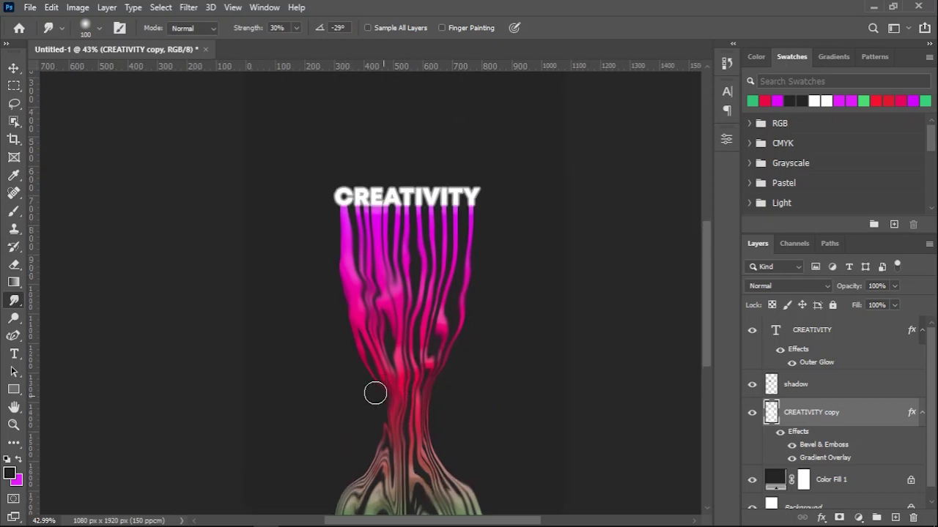
Step: Smudge the upper strands below the white title into wavier lines
scroll(387, 315, down, 3)
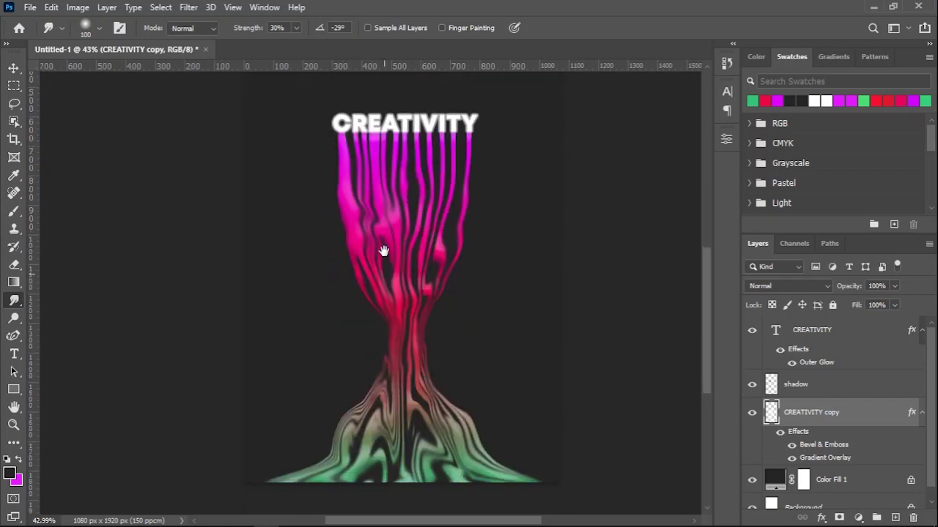
mouse_move(408, 151)
mouse_down()
mouse_move(377, 177)
mouse_move(434, 145)
mouse_move(469, 144)
mouse_move(441, 191)
mouse_move(436, 231)
mouse_up()
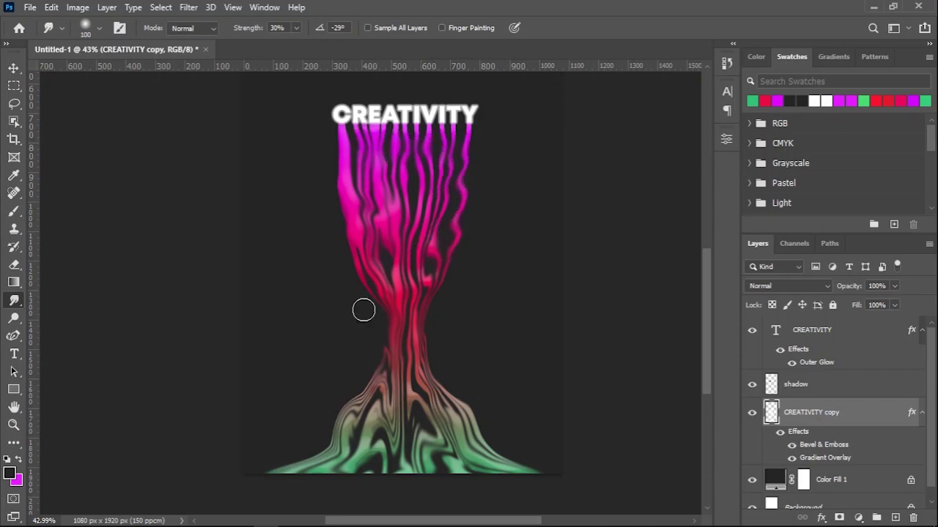
drag(450, 176, 454, 223)
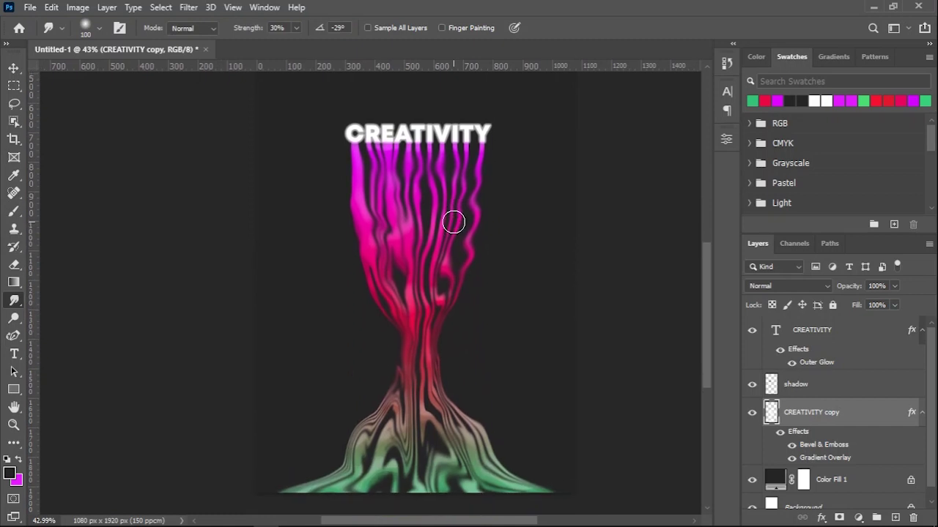
Step: Rasterize the layer style of the CREATIVITY copy layer and duplicate that layer
right_click(879, 416)
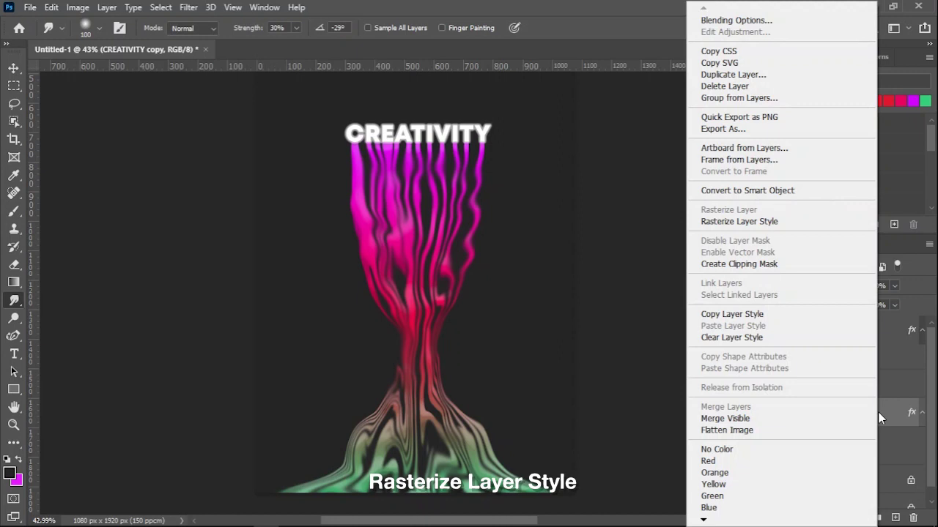
click(806, 221)
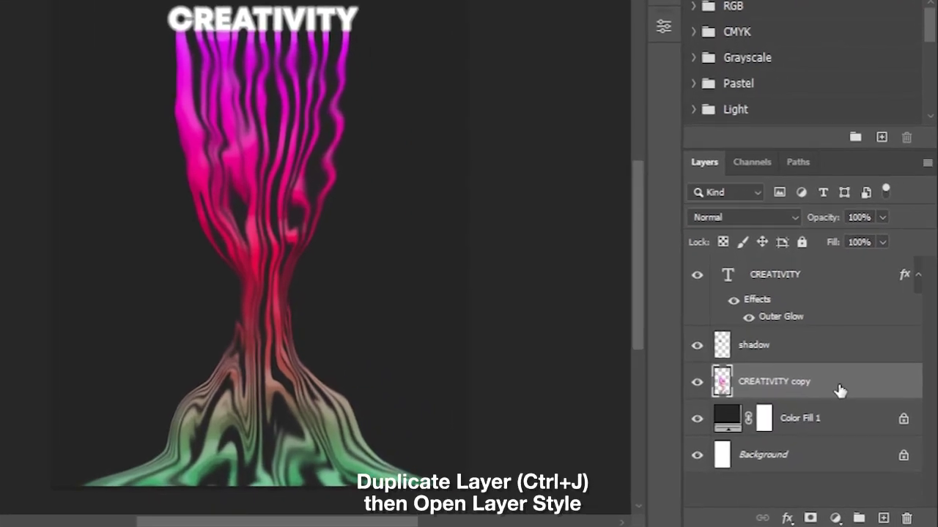
key(ctrl+j)
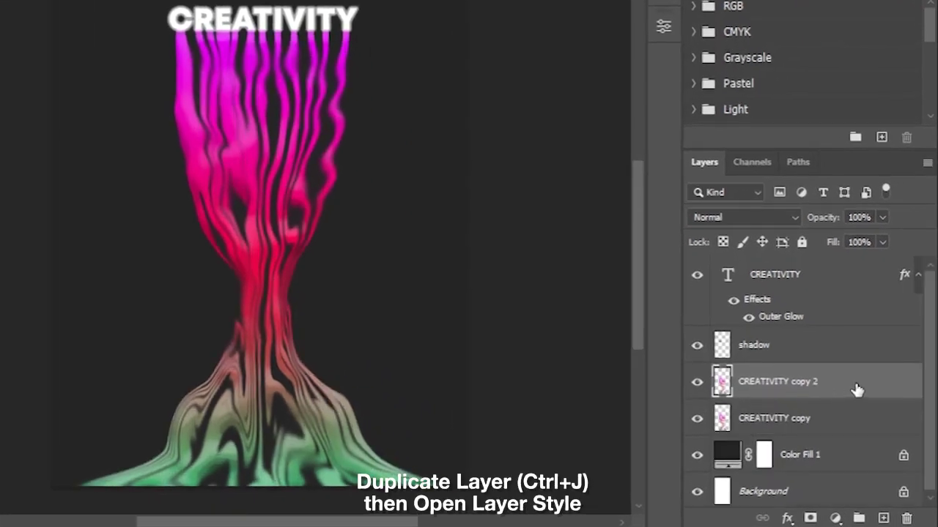
Step: Turn off the red channel in the duplicate's blending options, toggling the green and blue channels along the way, and apply the settings
double_click(858, 388)
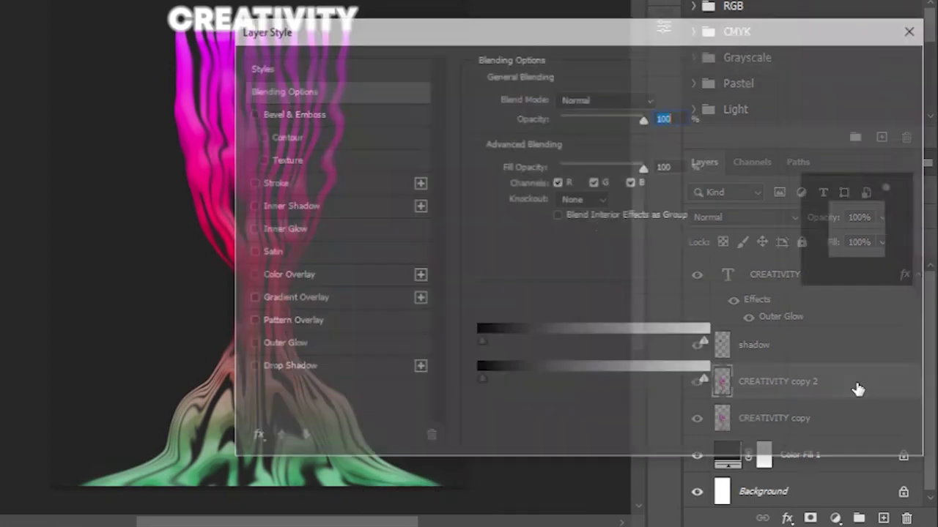
drag(575, 42, 691, 0)
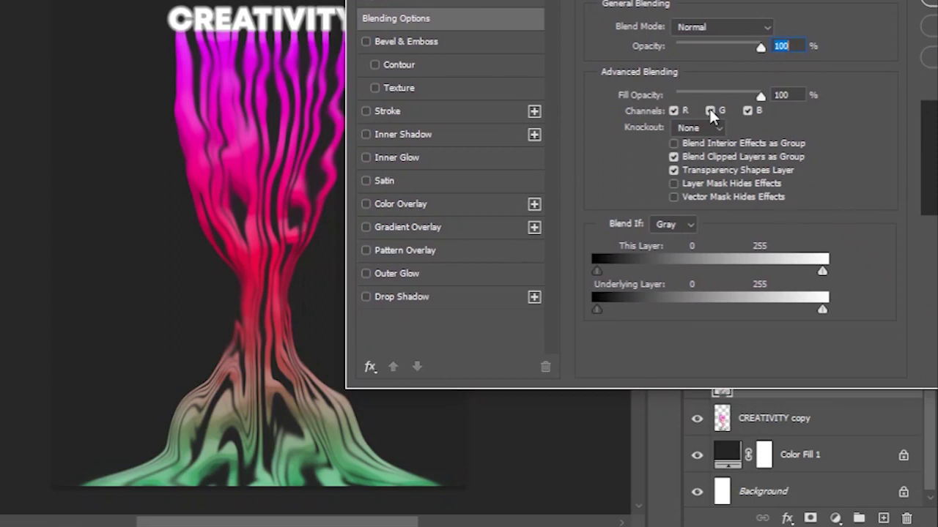
drag(703, 0, 609, 0)
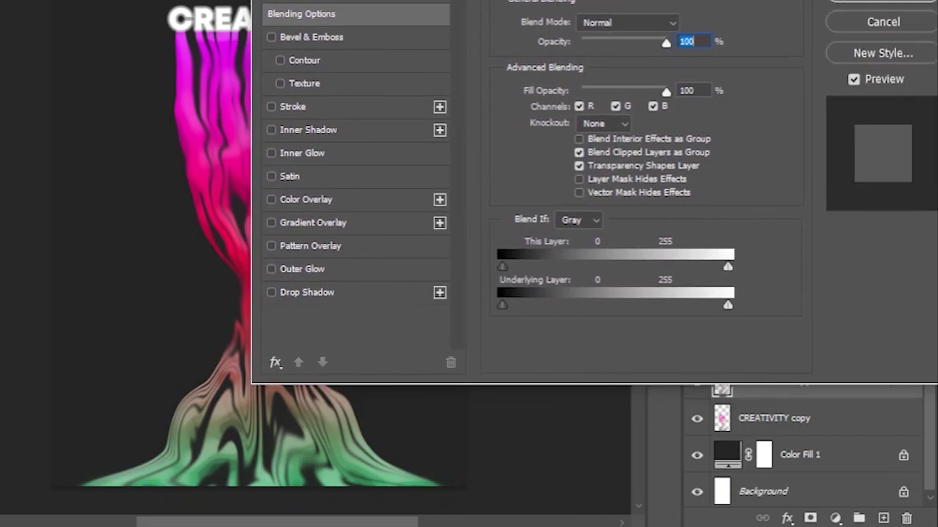
click(615, 107)
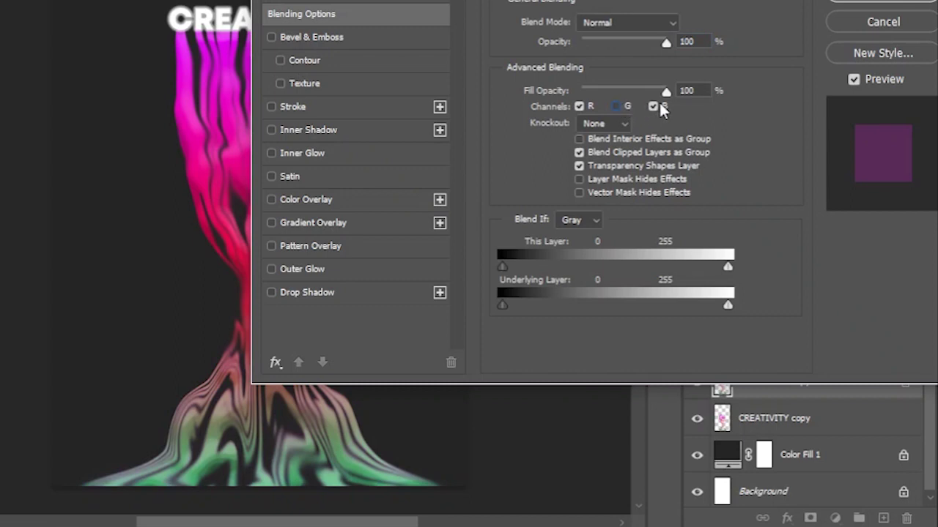
click(580, 107)
click(615, 107)
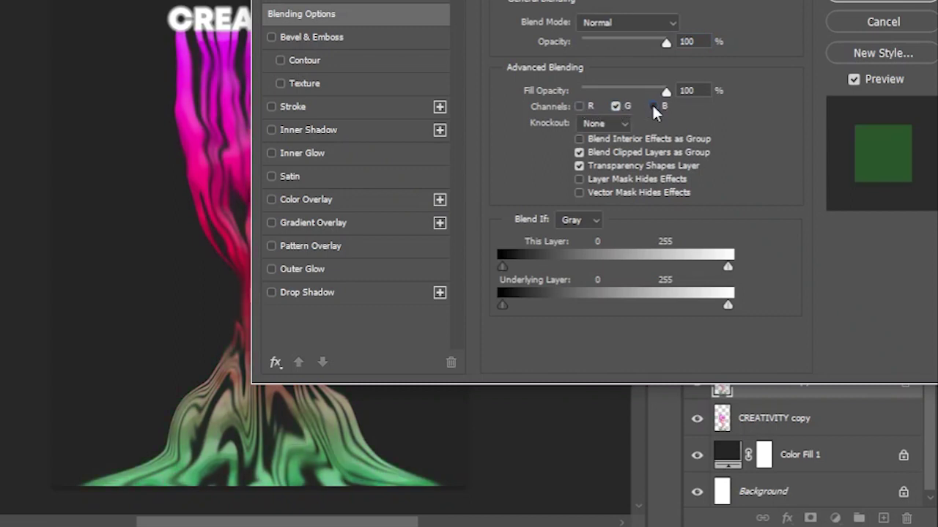
click(653, 106)
click(876, 1)
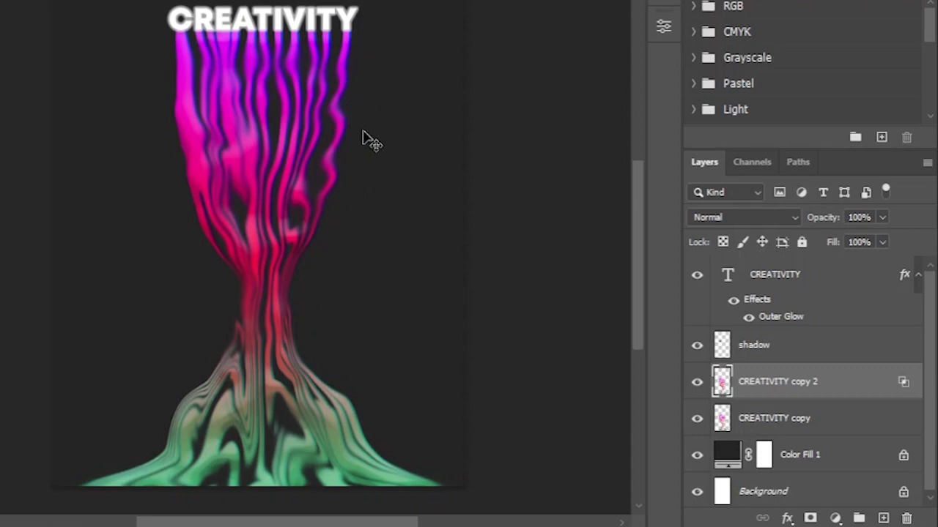
Step: Duplicate the CREATIVITY copy layer and turn off only the green channel in the duplicate's blending options
click(821, 423)
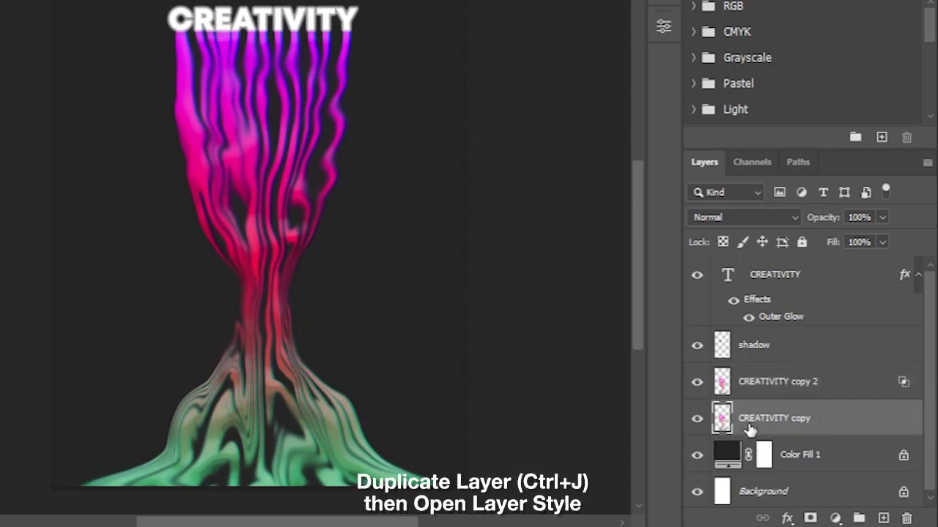
key(ctrl+j)
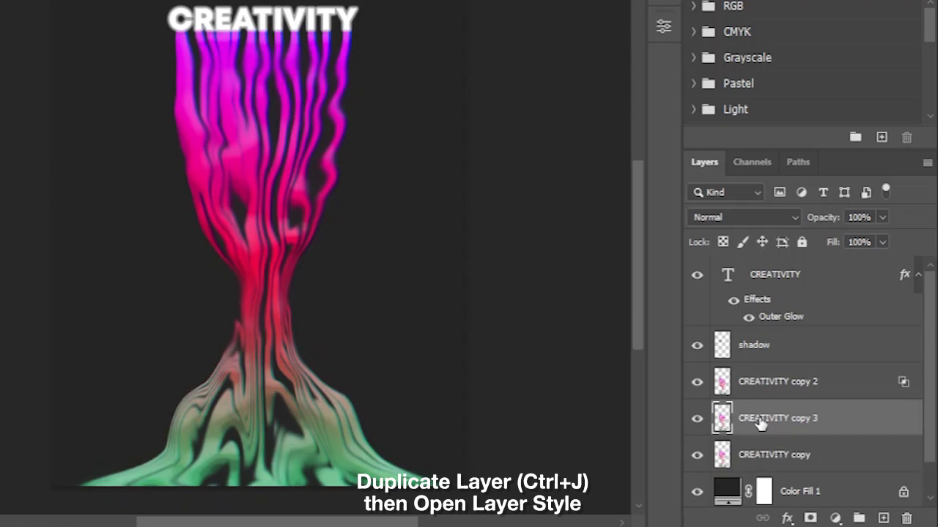
double_click(841, 429)
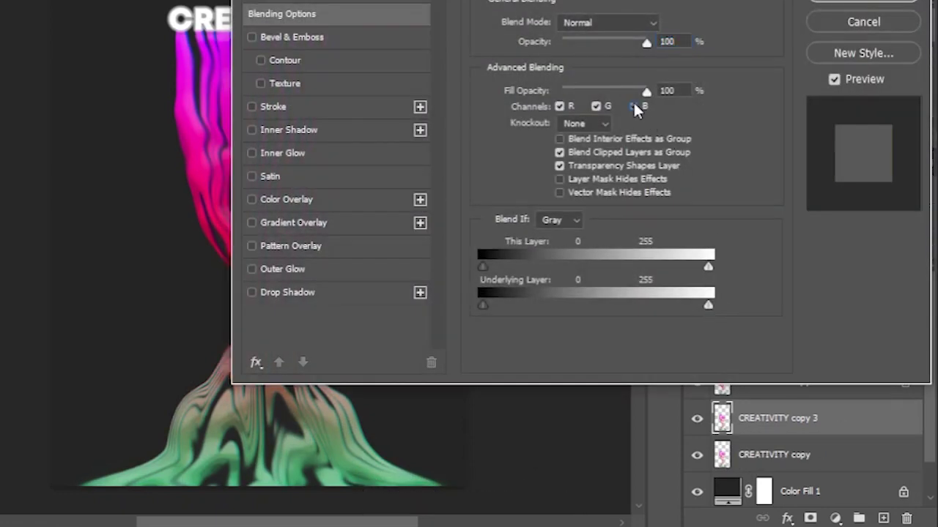
click(633, 106)
click(598, 106)
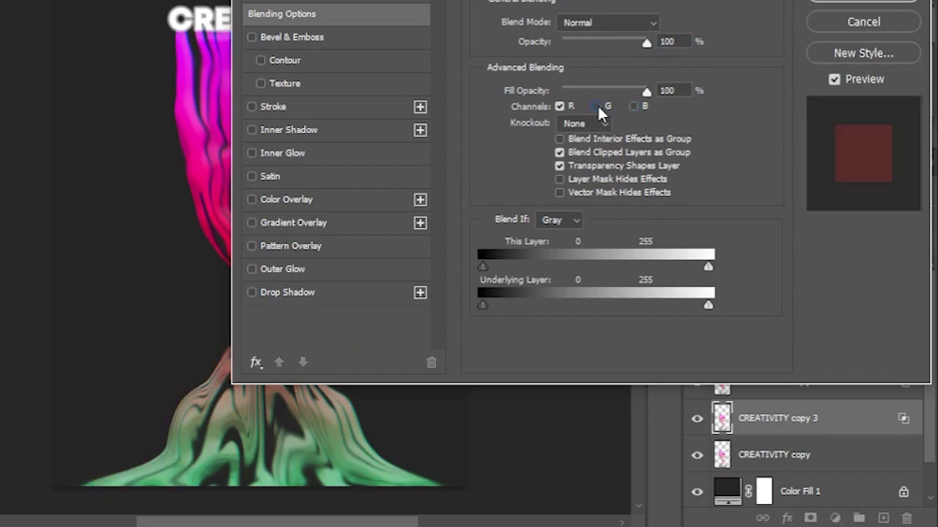
click(633, 106)
click(824, 4)
Step: Nudge the CREATIVITY copy 3 layer slightly to the left to offset its colour channels
key(Left)
key(Left)
key(Left)
key(Left)
key(Left)
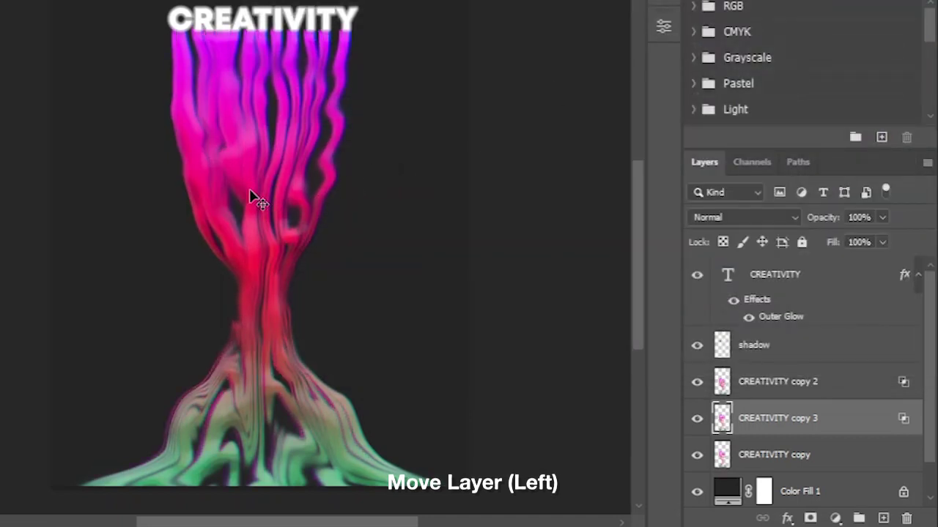
key(Left)
key(Left)
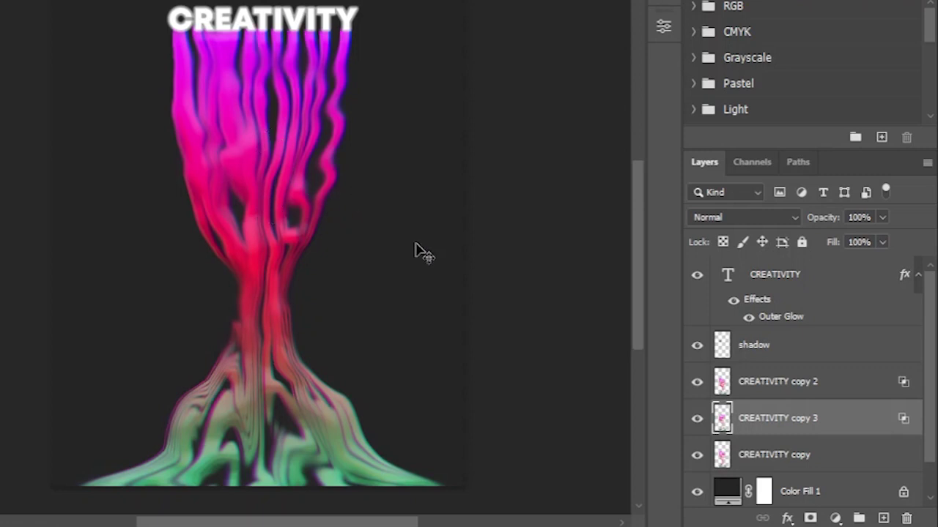
Step: Merge the CREATIVITY copy, CREATIVITY copy 3 and CREATIVITY copy 2 layers into one layer
click(828, 458)
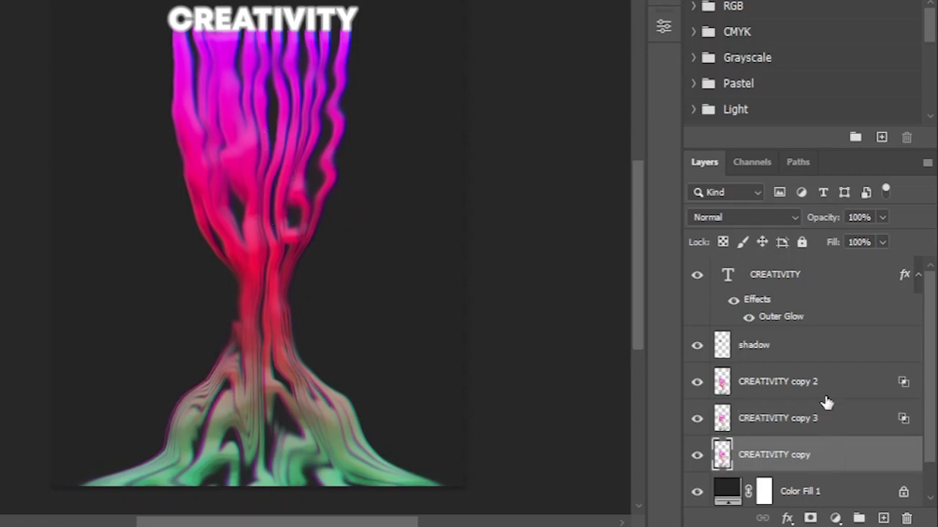
shift+click(825, 386)
right_click(826, 386)
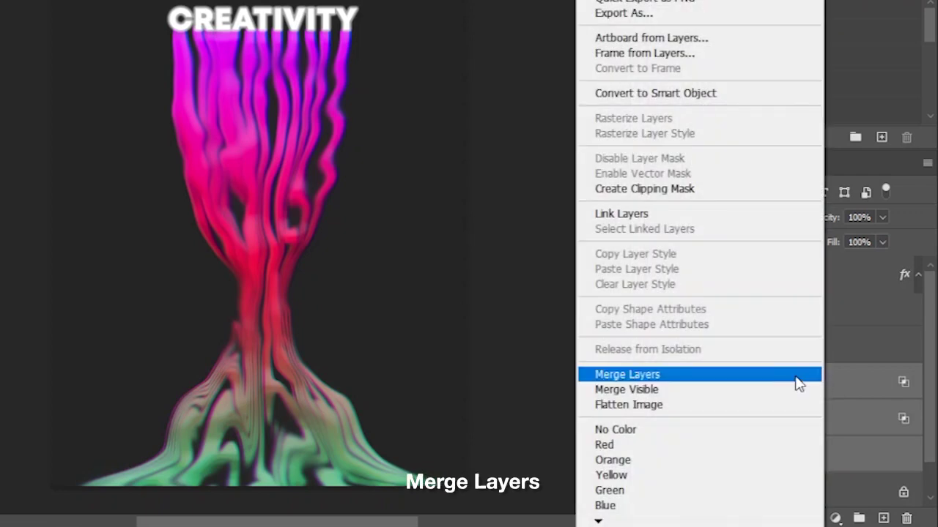
click(796, 376)
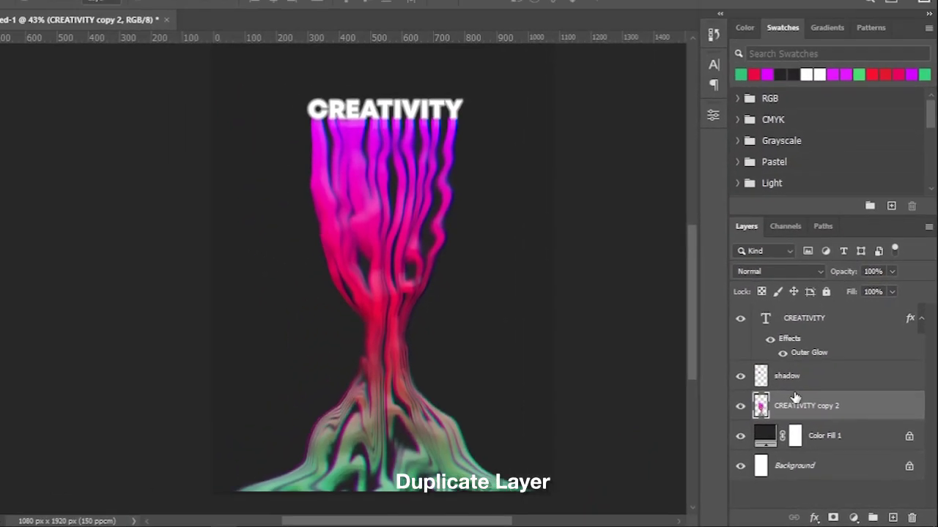
Step: Apply a Gaussian Blur with a 4.0-pixel radius to a duplicate of the merged layer and set the duplicate's opacity to 50%
key(ctrl+j)
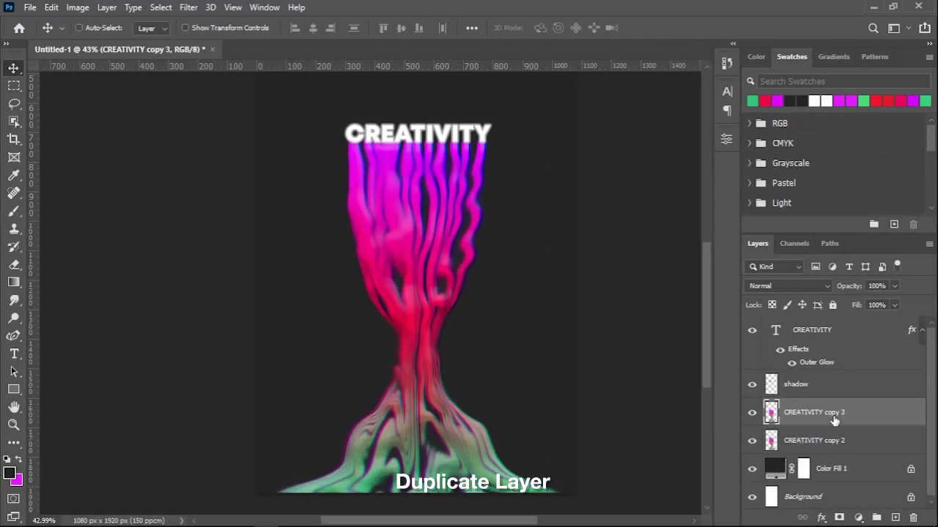
click(202, 12)
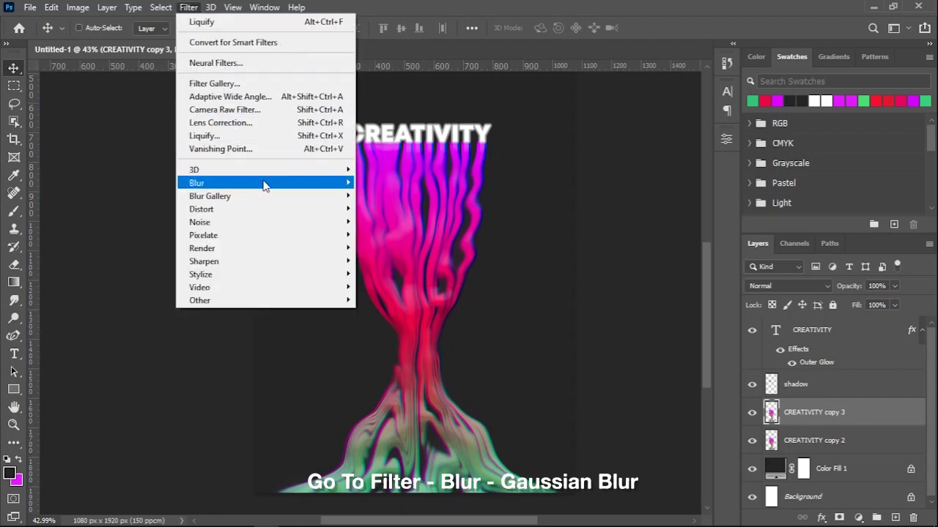
mouse_move(264, 185)
click(395, 233)
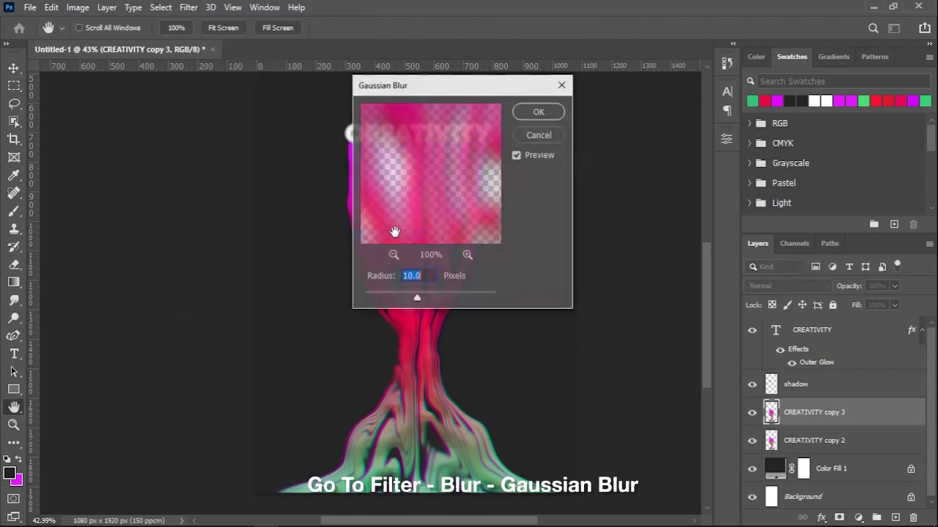
drag(438, 85, 611, 129)
drag(592, 343, 568, 352)
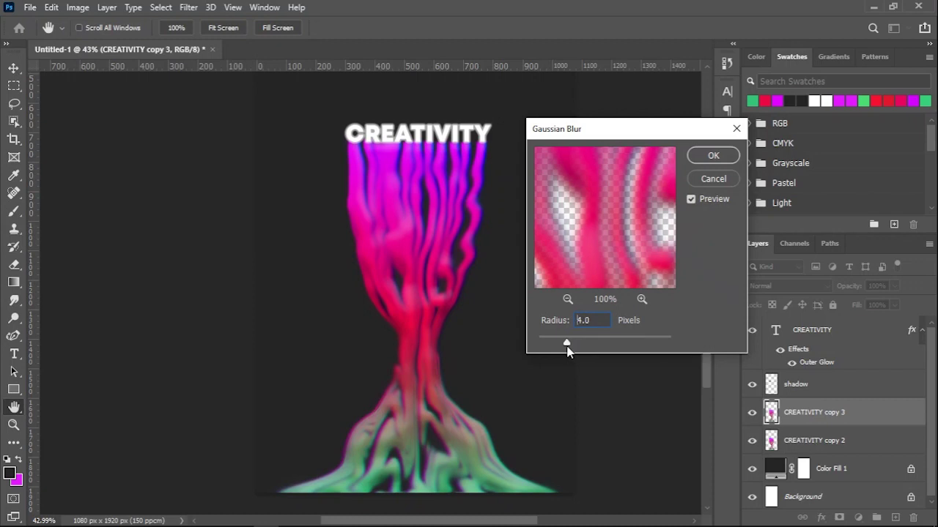
click(711, 156)
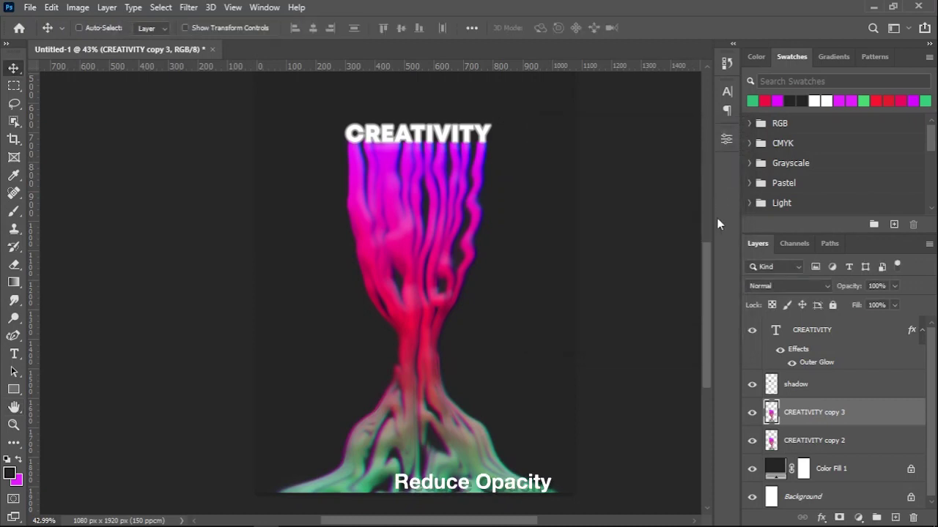
click(895, 286)
drag(896, 300, 867, 305)
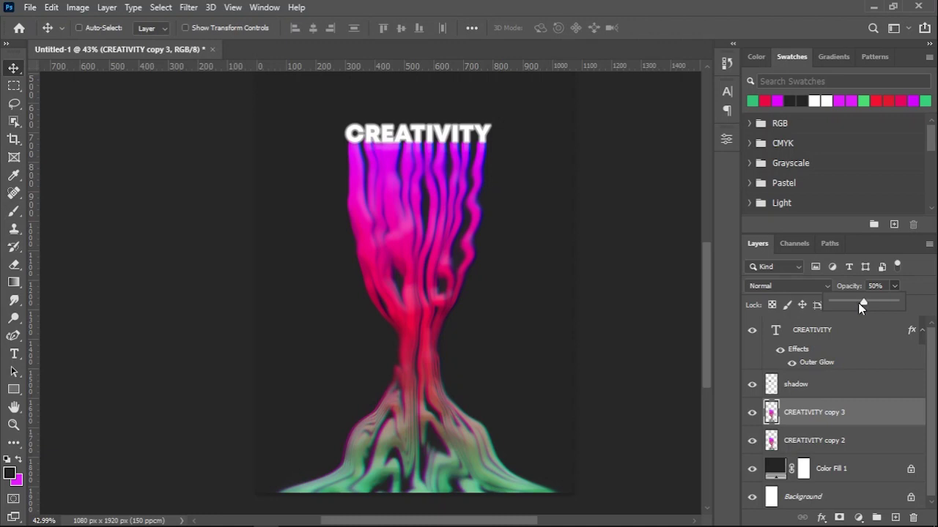
Step: Duplicate the CREATIVITY copy 2 layer and move the duplicate above CREATIVITY copy 3
click(871, 444)
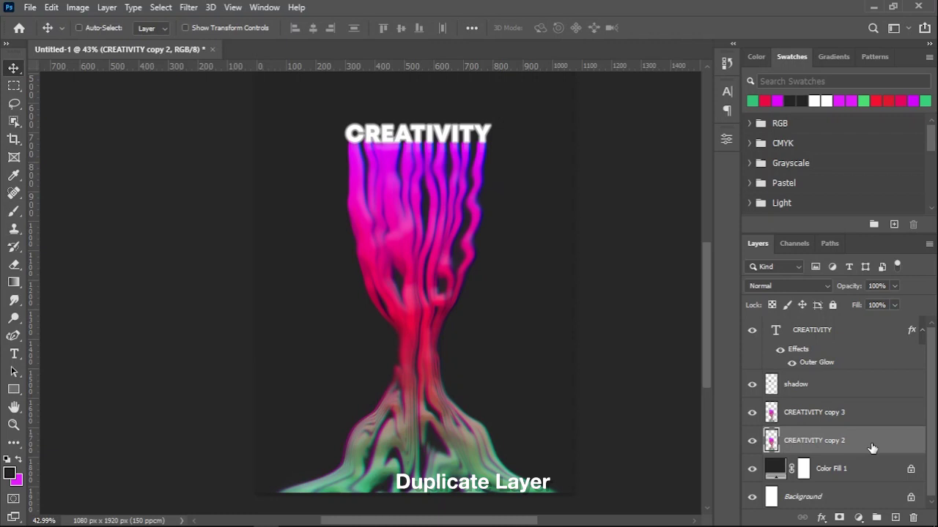
key(ctrl+j)
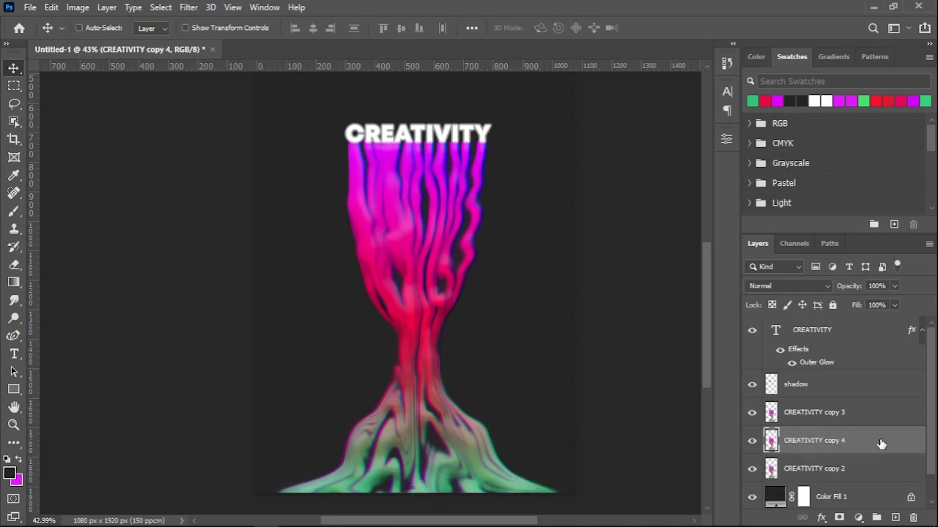
drag(888, 450, 885, 413)
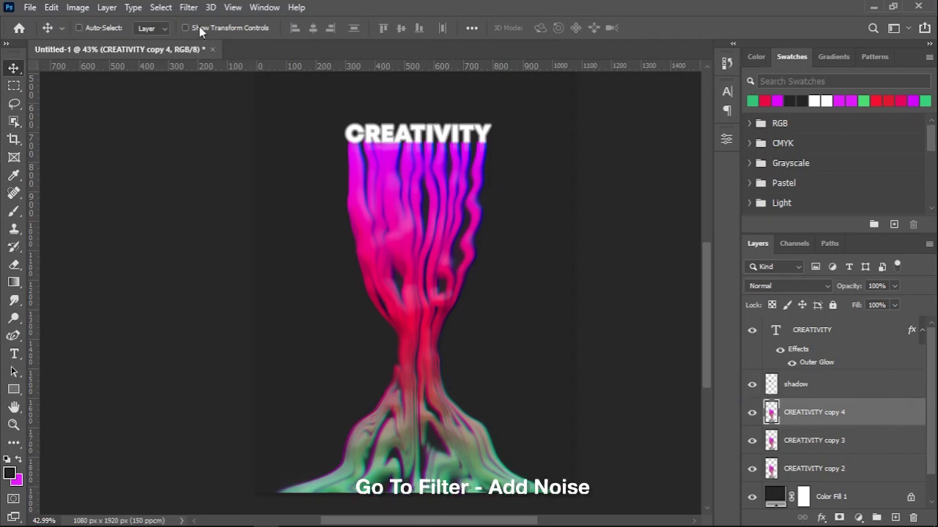
Step: Apply the Add Noise filter to the CREATIVITY copy 4 layer with a 10.12% amount and uniform distribution
click(189, 8)
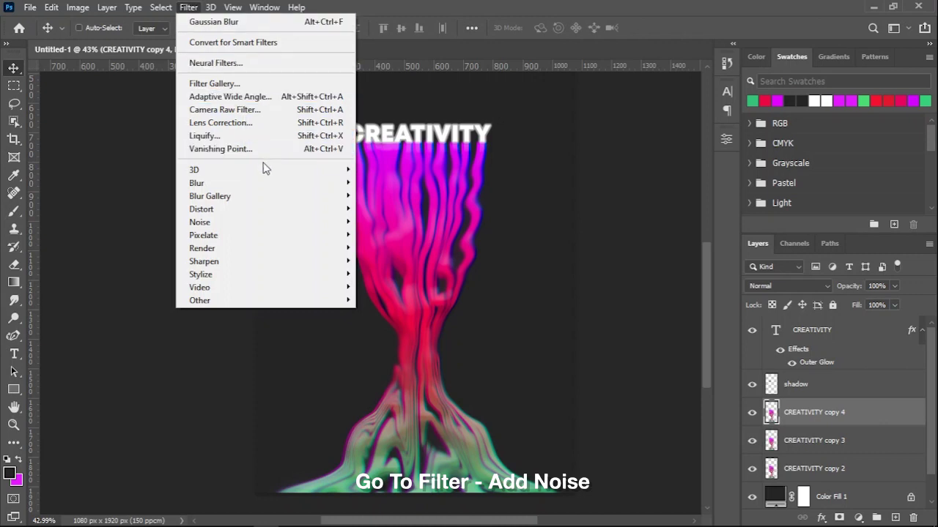
mouse_move(295, 222)
click(366, 221)
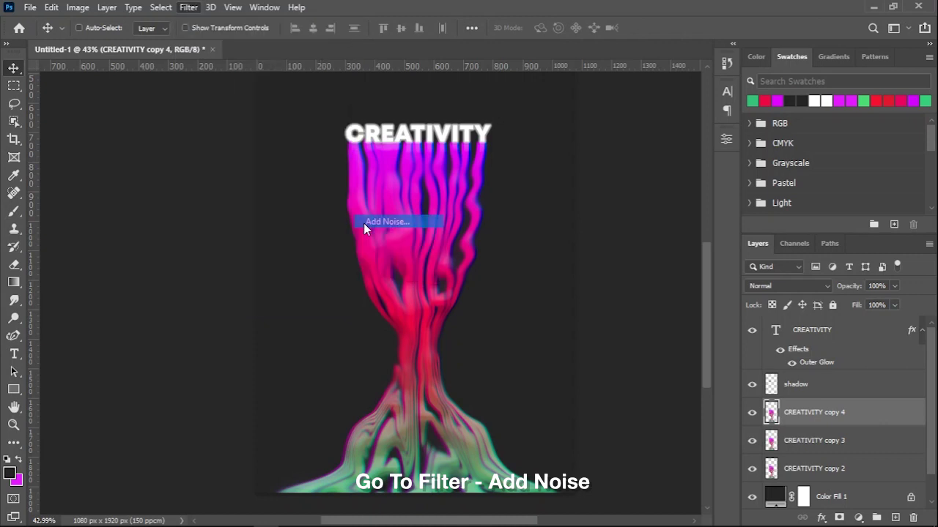
drag(443, 68, 571, 94)
drag(518, 294, 507, 304)
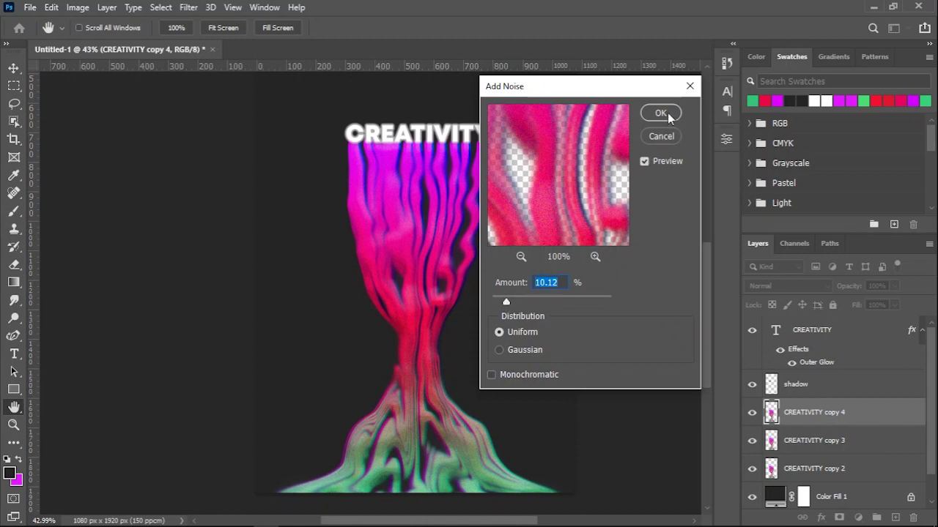
click(660, 113)
Step: Merge the CREATIVITY copy 4, copy 3 and copy 2 layers into a single layer
scroll(389, 250, down, 2)
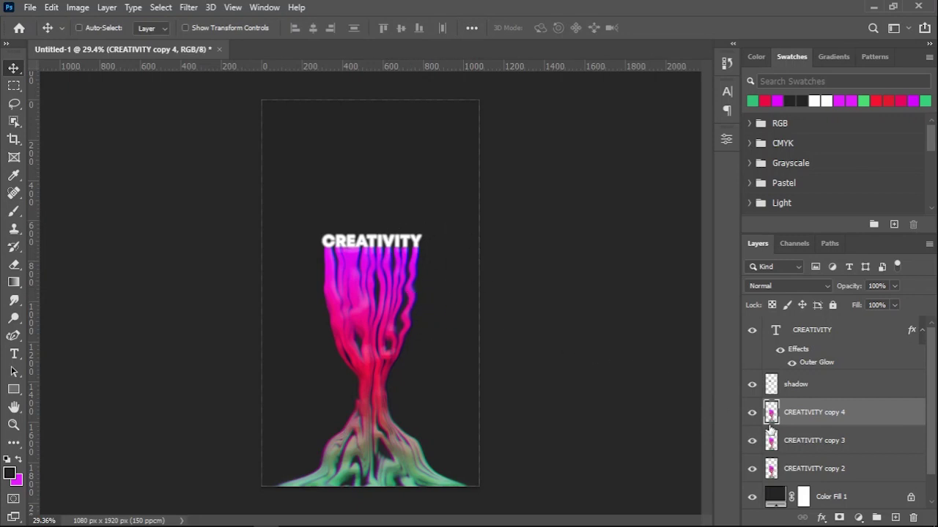
shift+click(873, 469)
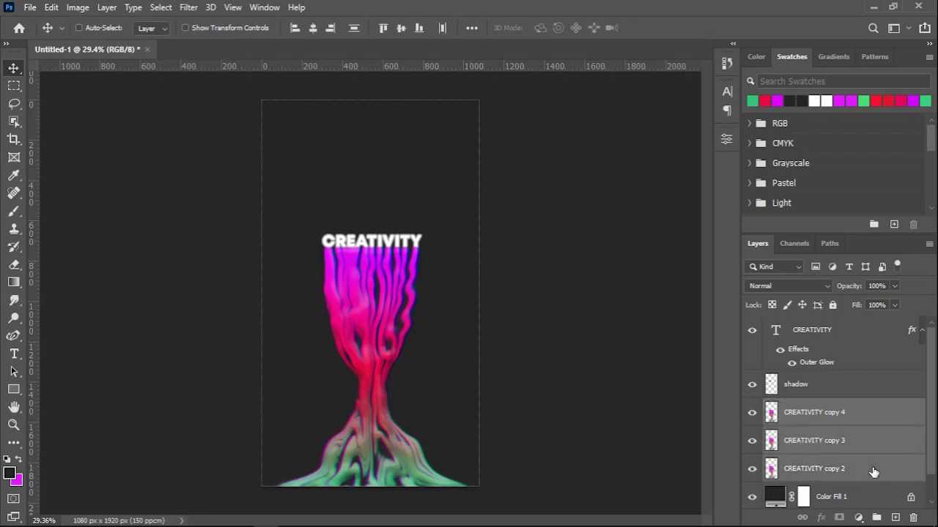
right_click(872, 468)
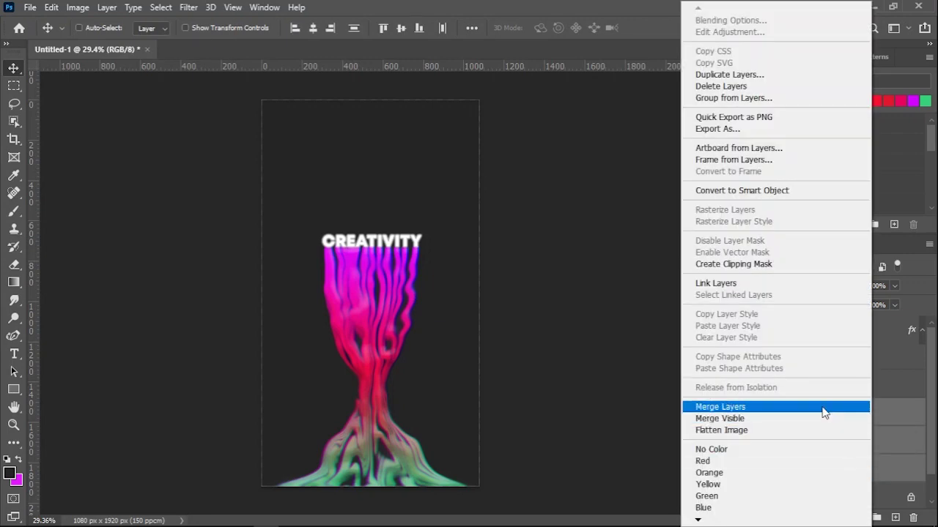
click(823, 413)
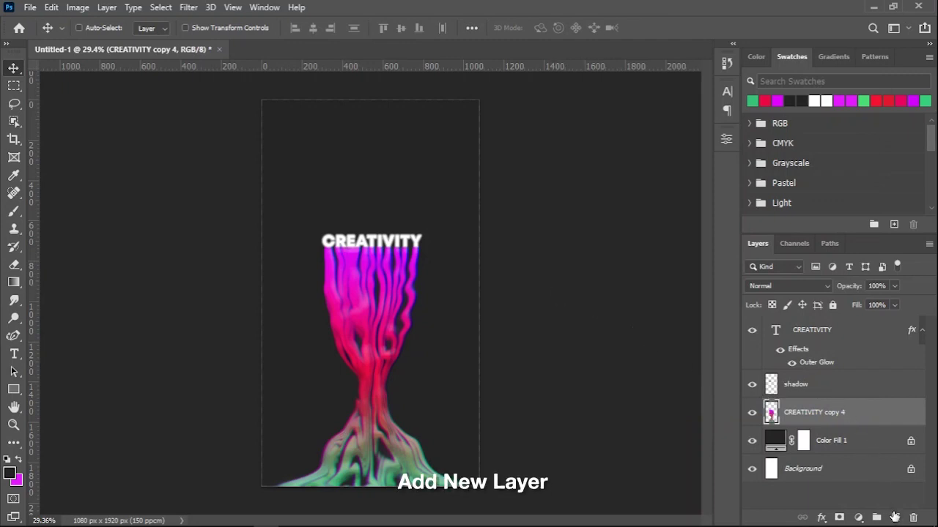
Step: Add a new empty layer above the CREATIVITY text layer and set the foreground colour to white (ffffff)
click(895, 518)
drag(846, 417, 842, 331)
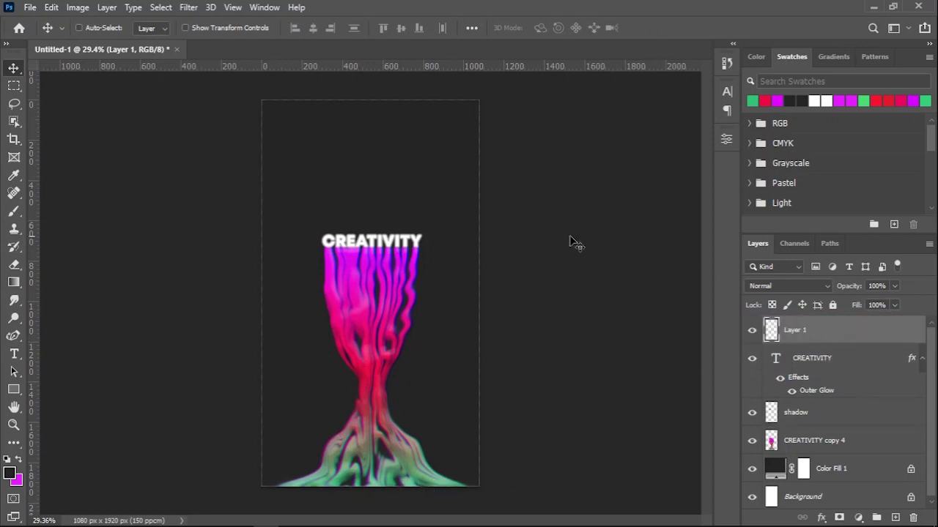
click(11, 474)
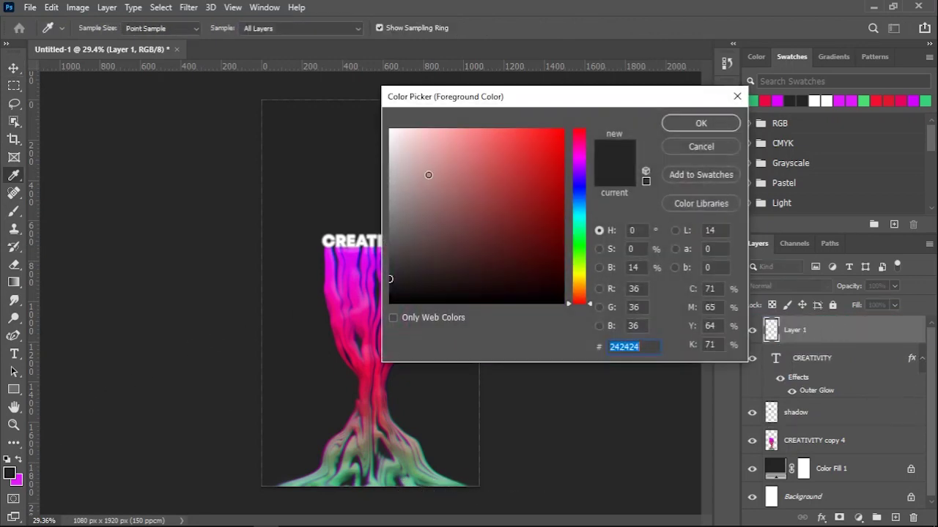
drag(389, 276, 347, 109)
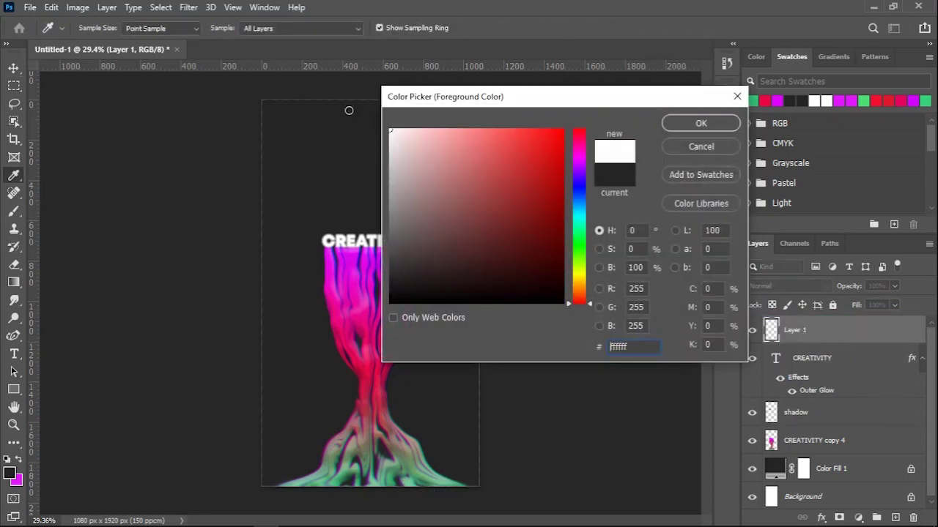
click(696, 125)
Step: Scatter small white dots around the artwork on the new layer using the Brush at 100% hardness, with size 10 for the smallest dots
key(b)
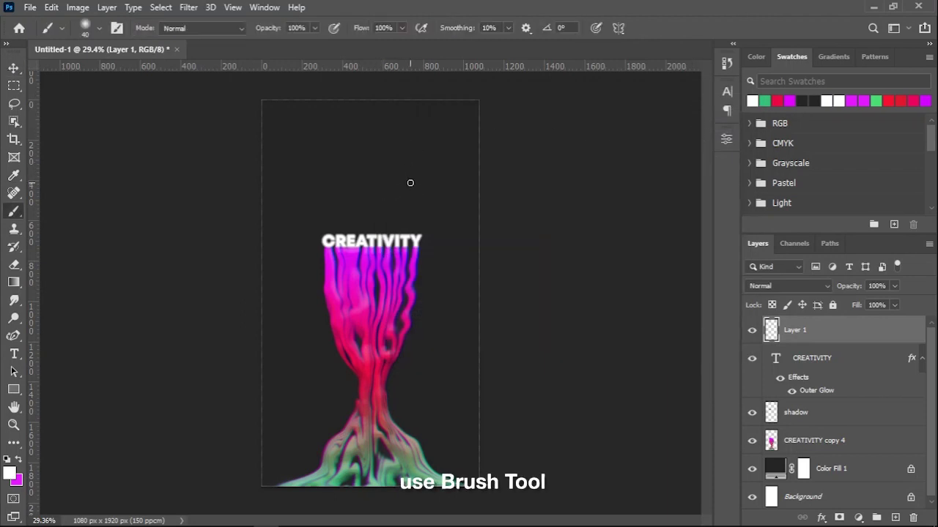
right_click(410, 182)
drag(486, 249, 584, 250)
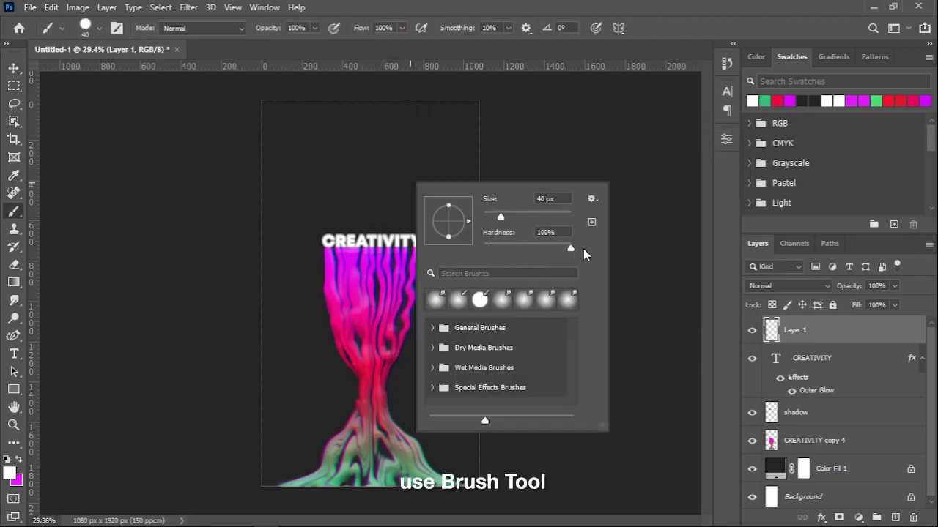
click(295, 146)
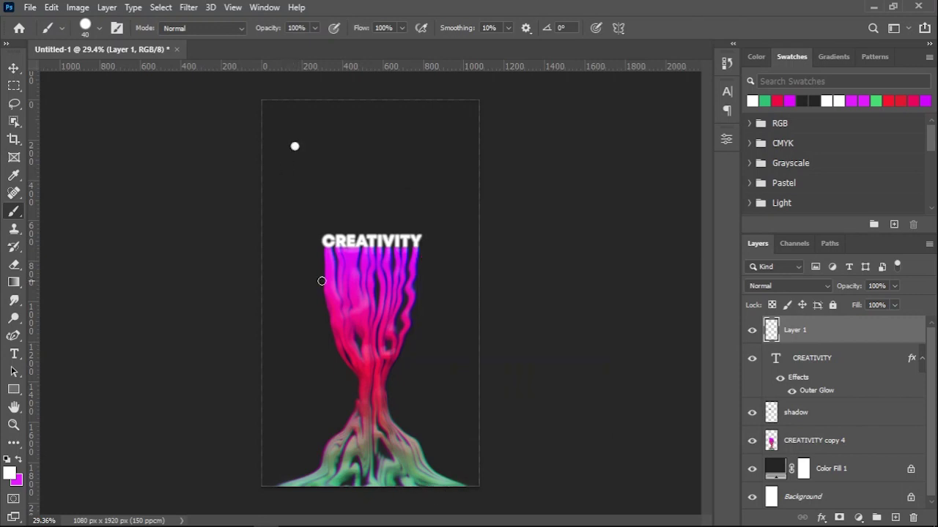
key(ctrl+z)
key(bracketleft)
key(bracketleft)
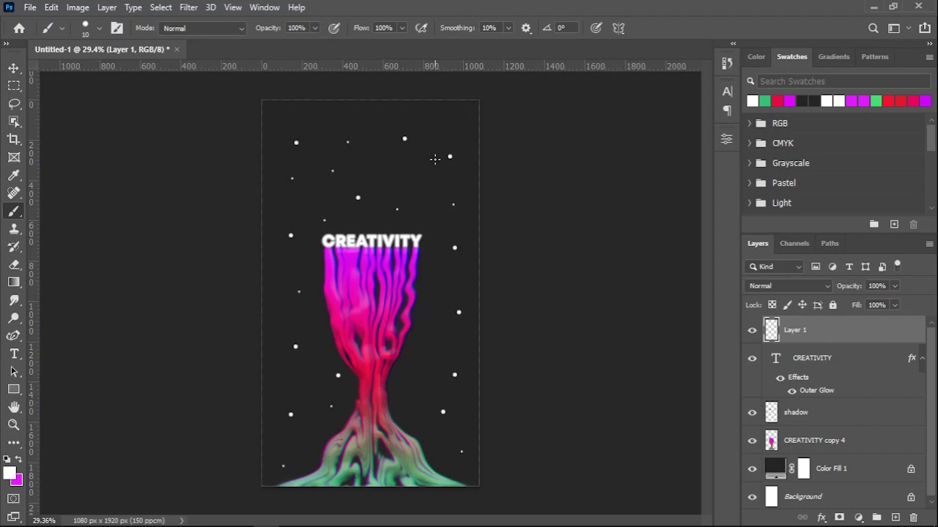
click(467, 125)
key(v)
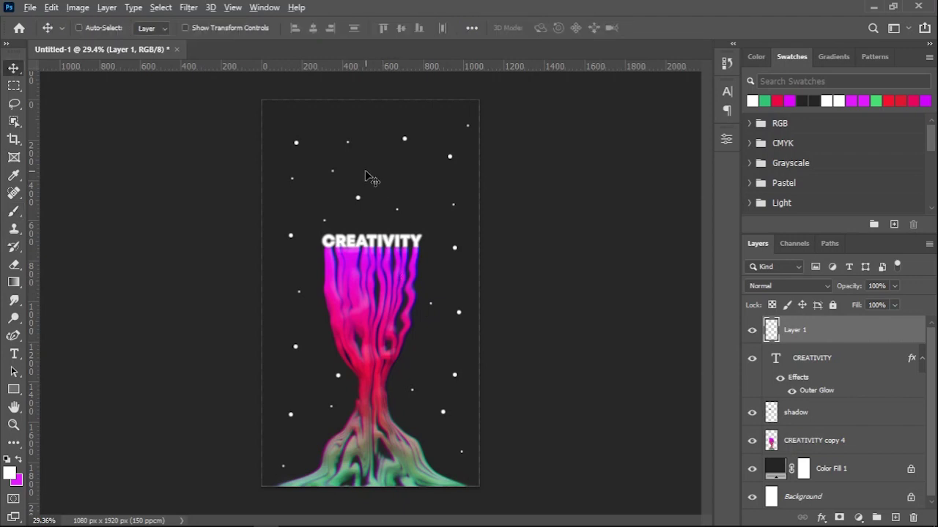
Step: Add a white "Make it simple" text box above the CREATIVITY text on the poster
scroll(370, 177, up, 2)
scroll(370, 177, down, 5)
scroll(365, 176, down, 1)
scroll(365, 176, up, 4)
scroll(370, 177, up, 1)
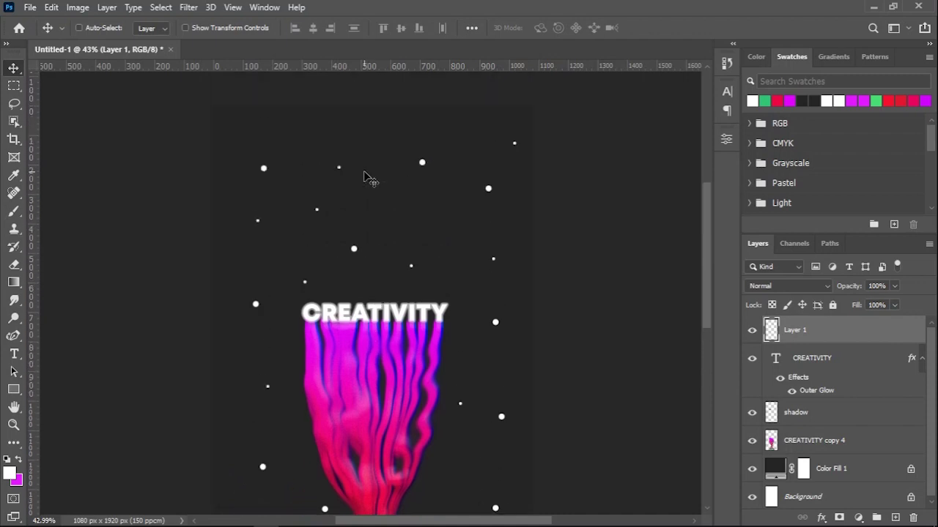
key(t)
drag(308, 188, 448, 210)
text(Make it)
key(ctrl+a)
key(ctrl+t)
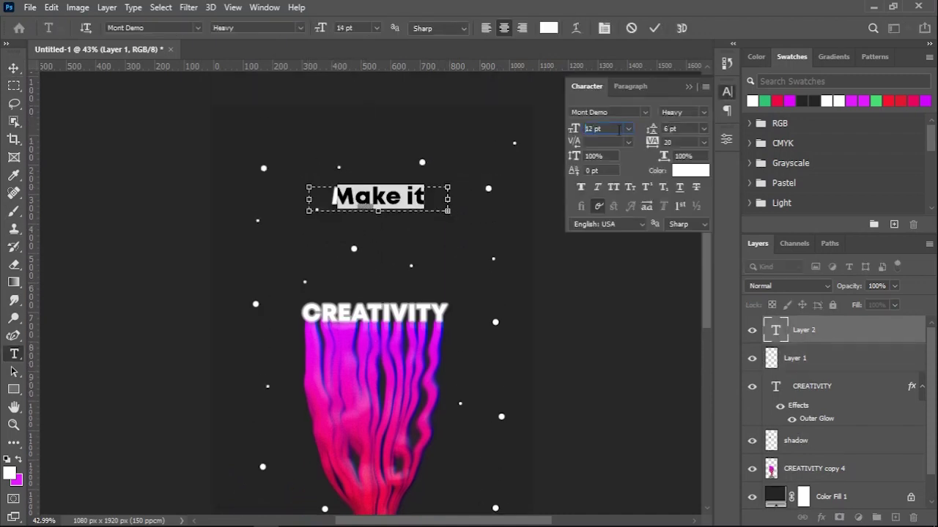
Step: Format the "Make it simple" text at 6 pt in All Caps and move it down, closer to the CREATIVITY text
click(619, 129)
text(6)
key(Return)
click(616, 187)
key(ctrl+Return)
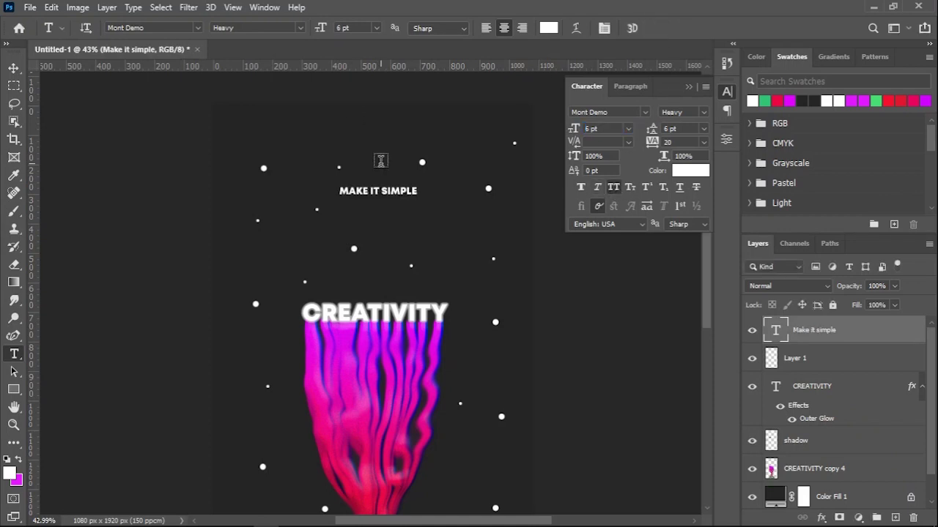
key(v)
drag(385, 196, 379, 224)
Step: Create a lorem ipsum paragraph text box across the green base of the artwork
scroll(379, 224, down, 5)
key(t)
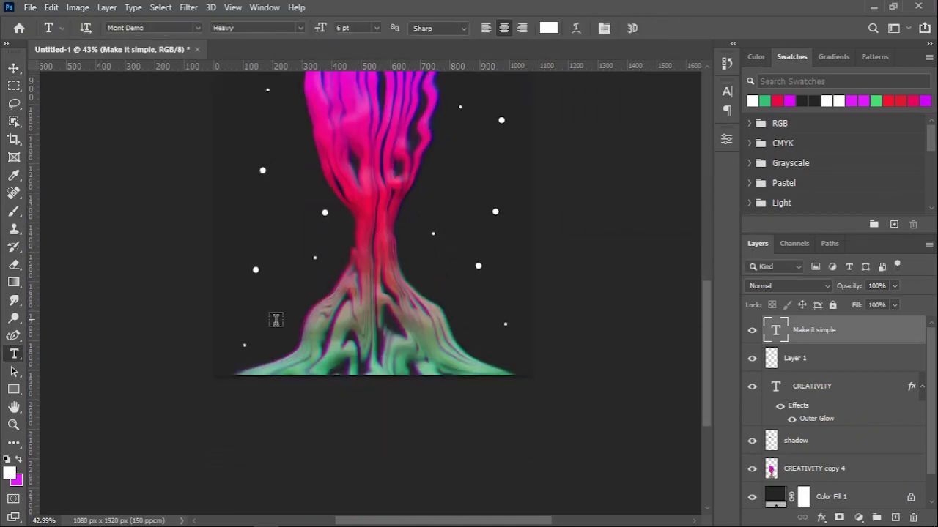
drag(252, 322, 503, 376)
Step: Format the lorem ipsum paragraph in Roboto Medium with 4 pt size and 4 pt leading, turning All Caps off
click(727, 92)
text(robo)
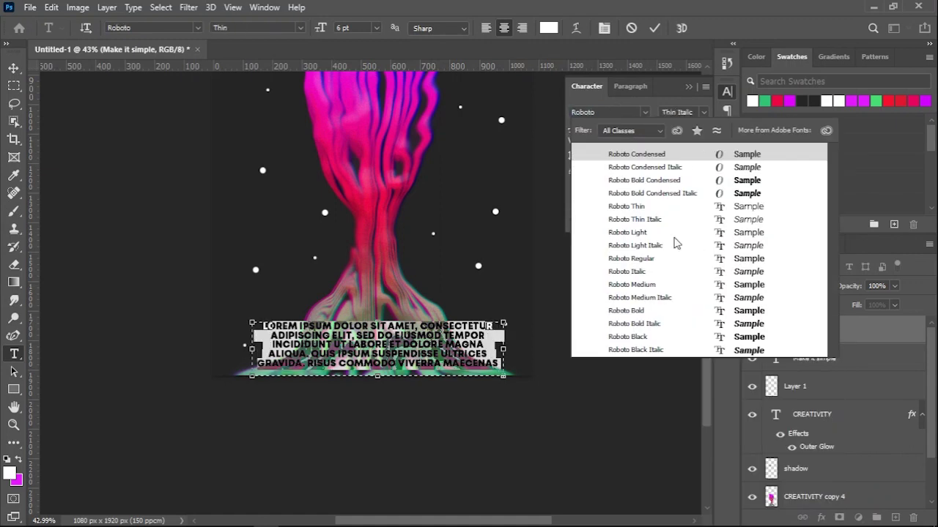
click(633, 284)
click(614, 188)
click(615, 130)
scroll(614, 129, down, 2)
click(682, 127)
scroll(682, 127, down, 2)
Step: Narrow the lorem ipsum text box and centre the paragraph over the green base
drag(502, 349, 453, 348)
key(ctrl+Return)
key(v)
drag(347, 325, 365, 322)
Step: Move the MAKE IT SIMPLE text to just above CREATIVITY and nudge the lorem ipsum paragraph slightly
drag(435, 132, 422, 325)
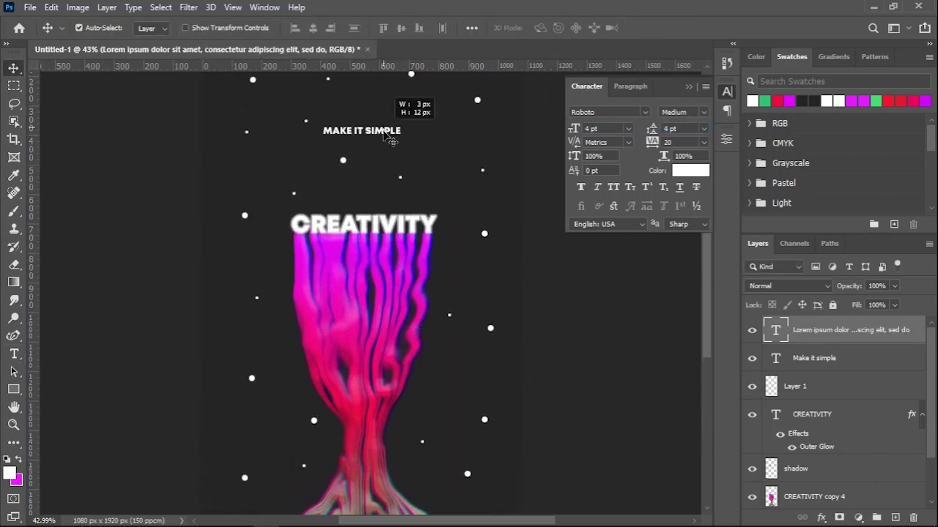
ctrl+click(387, 132)
scroll(424, 259, down, 3)
click(689, 87)
drag(372, 197, 389, 233)
ctrl+click(508, 219)
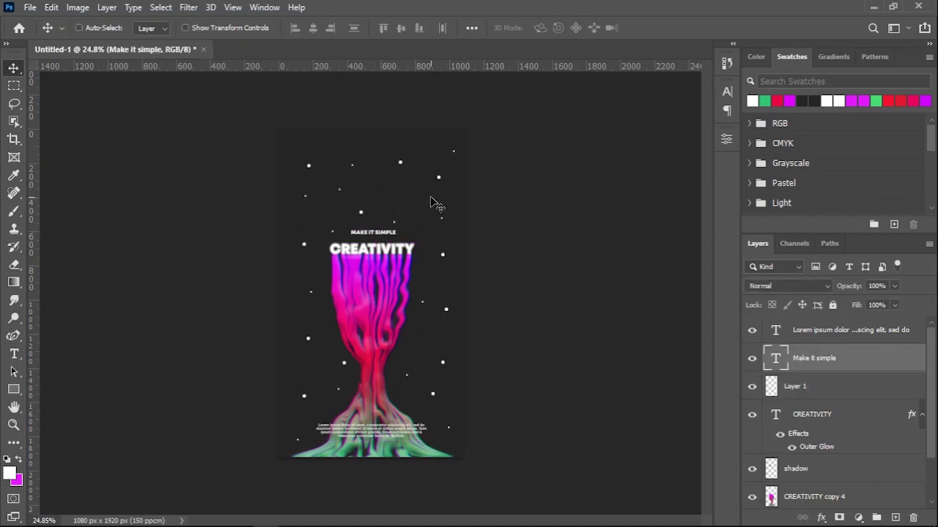
scroll(423, 307, up, 2)
drag(401, 476, 398, 470)
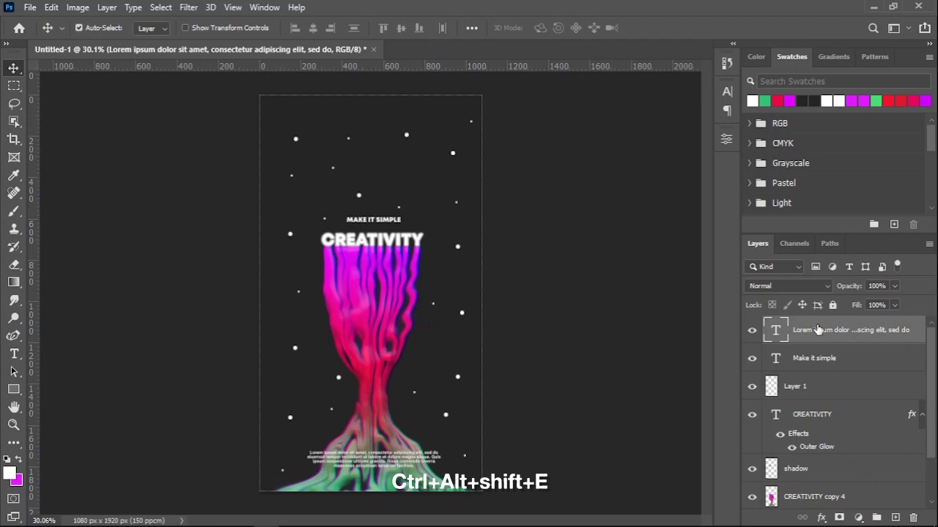
Step: Stamp all visible layers into a new top layer and apply Add Noise to it at 5% with uniform distribution
key(ctrl+alt+shift+e)
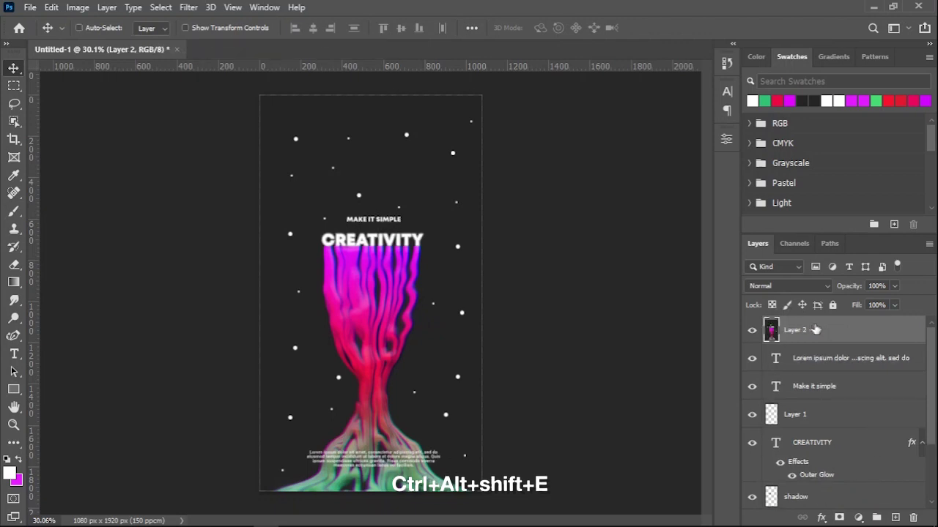
click(190, 7)
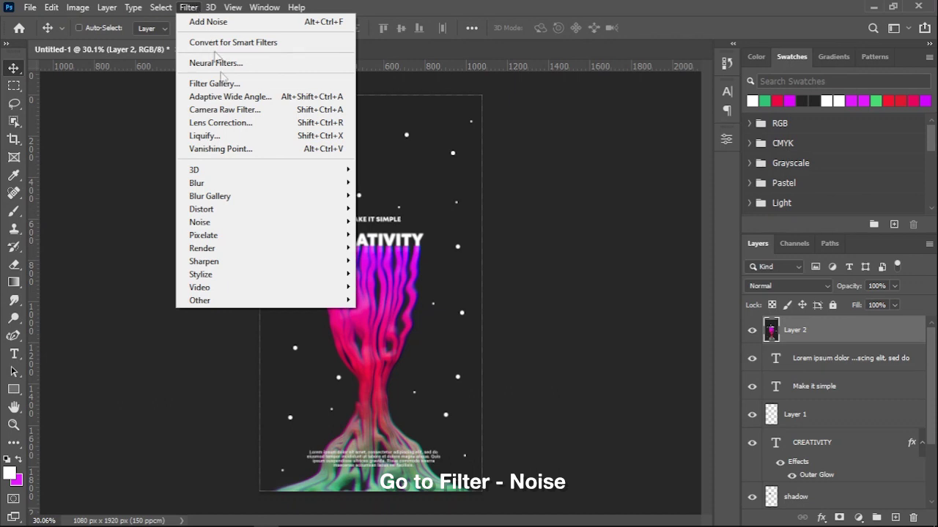
mouse_move(283, 224)
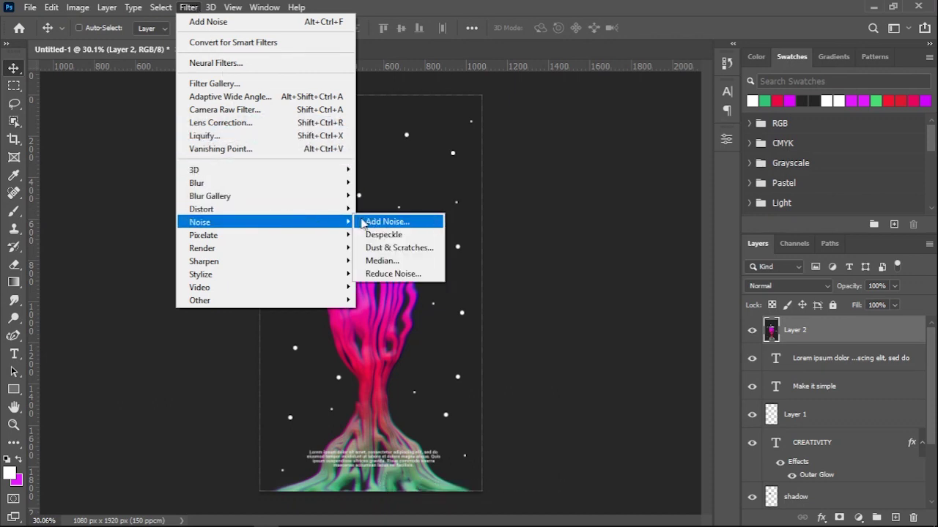
click(410, 224)
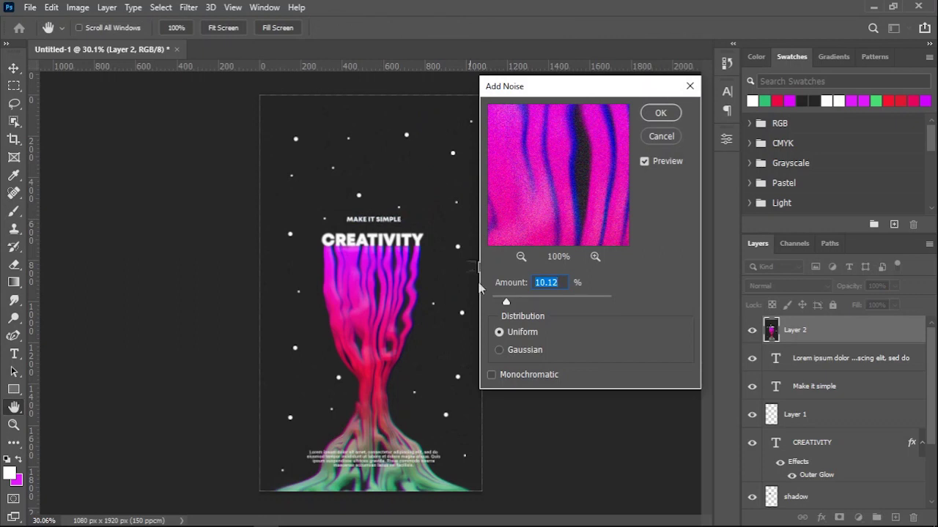
drag(505, 302, 499, 302)
text(5)
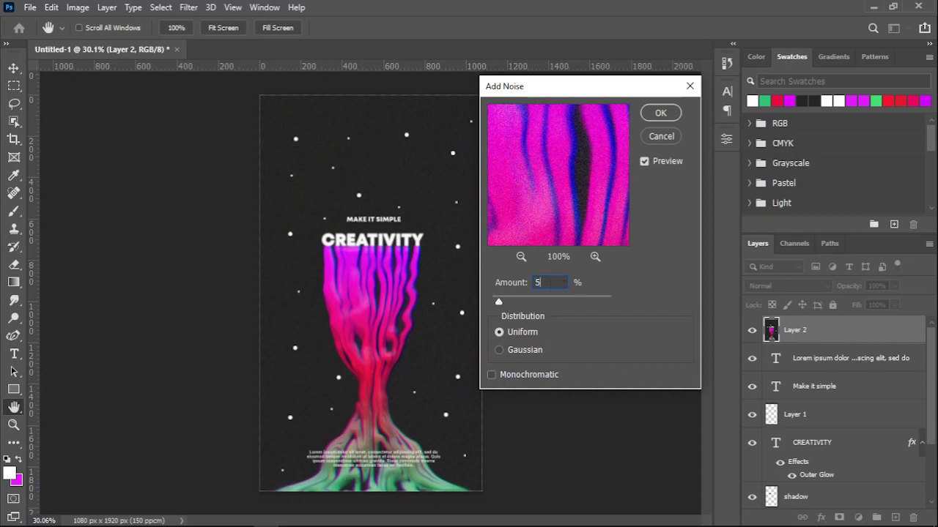
click(655, 114)
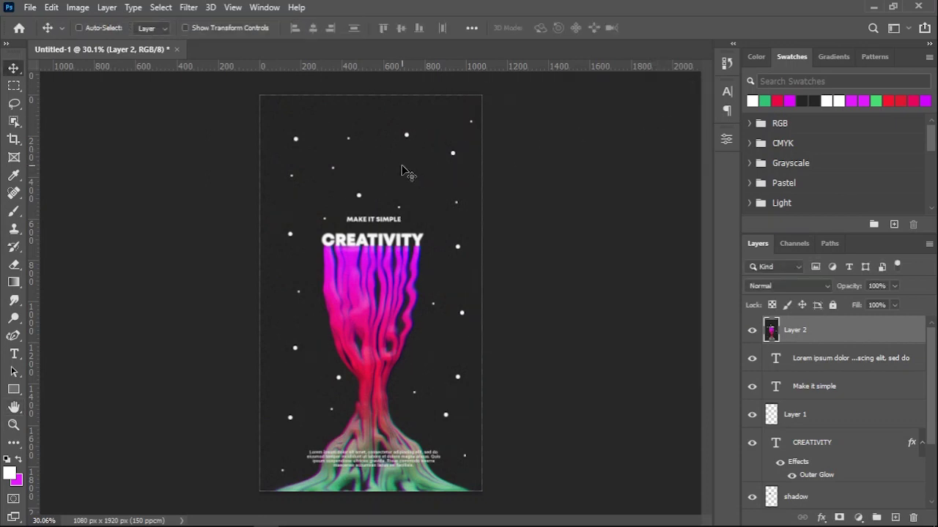